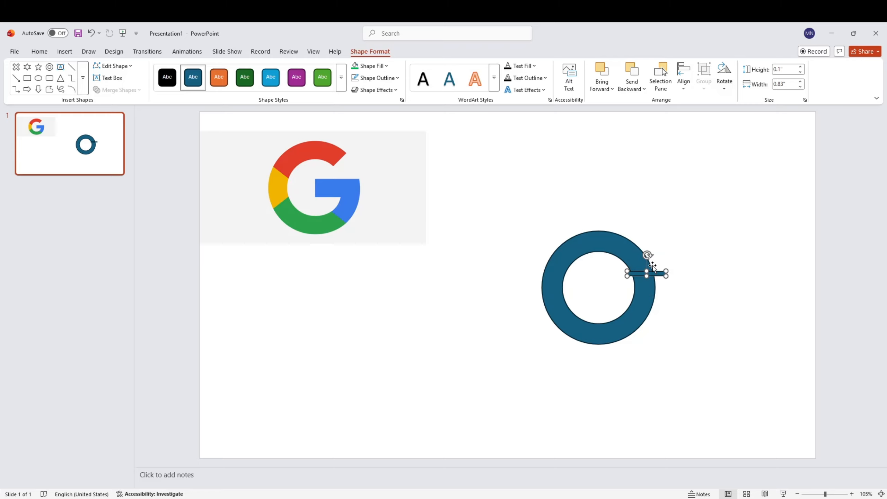
# - Place copies of the thin bar across the ring's upper-right and lower-left, plus a 0.06" by 2.88" bar diagonally from upper-left to lower-right
pyautogui.moveTo(633, 274); pyautogui.dragTo(603, 229)
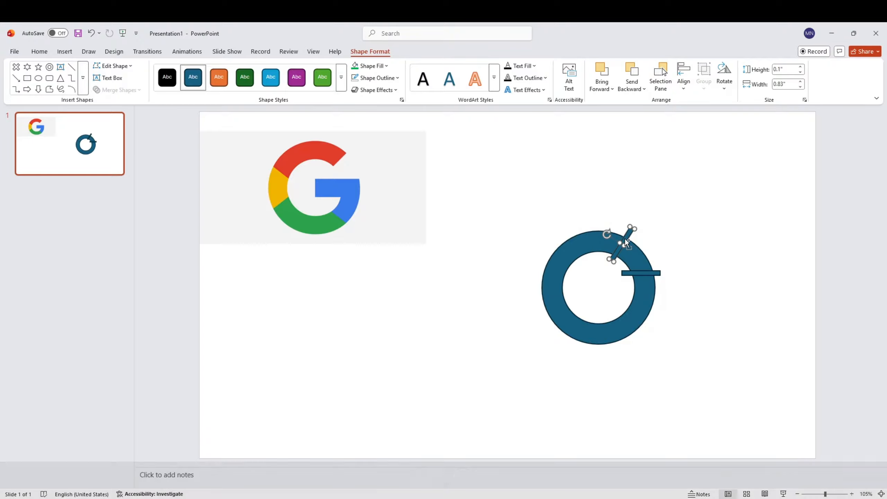
pyautogui.moveTo(625, 239); pyautogui.dragTo(566, 292)
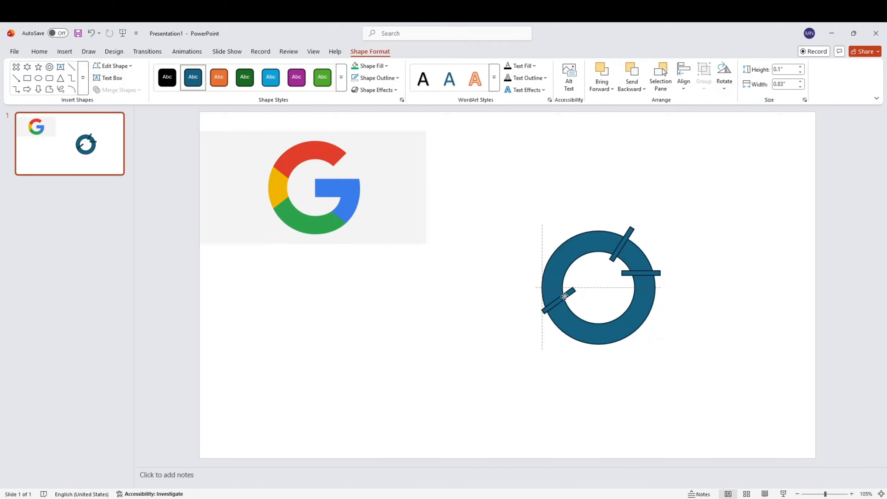
pyautogui.moveTo(565, 296); pyautogui.dragTo(537, 246)
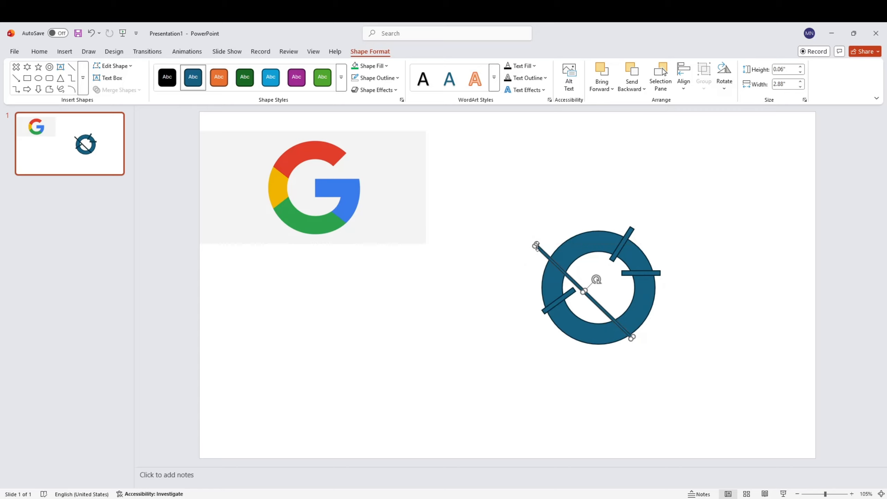
# - Select the ring and all the bars crossing it and split them with Merge Shapes Fragment
pyautogui.moveTo(504, 187); pyautogui.dragTo(725, 407)
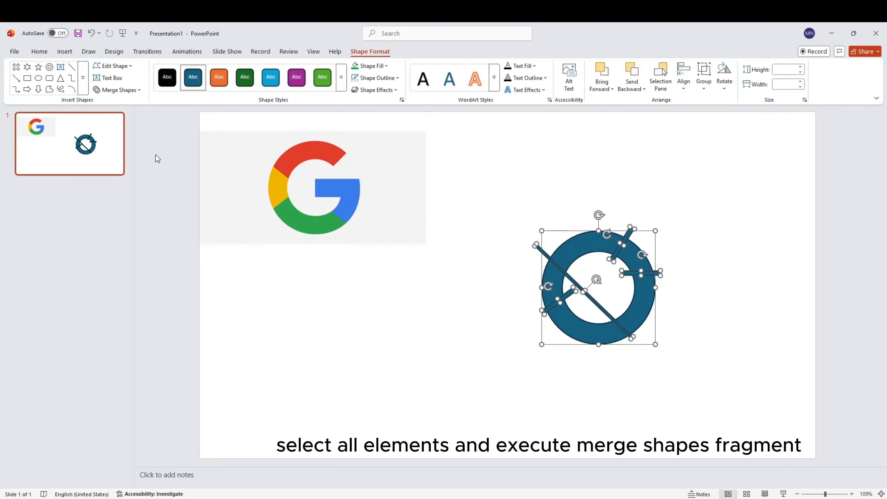
pyautogui.click(142, 94)
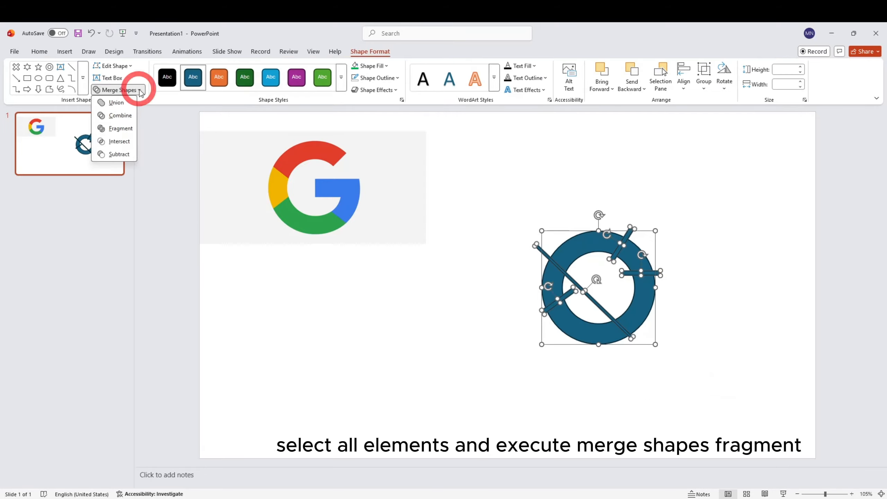
pyautogui.click(128, 130)
pyautogui.click(469, 362)
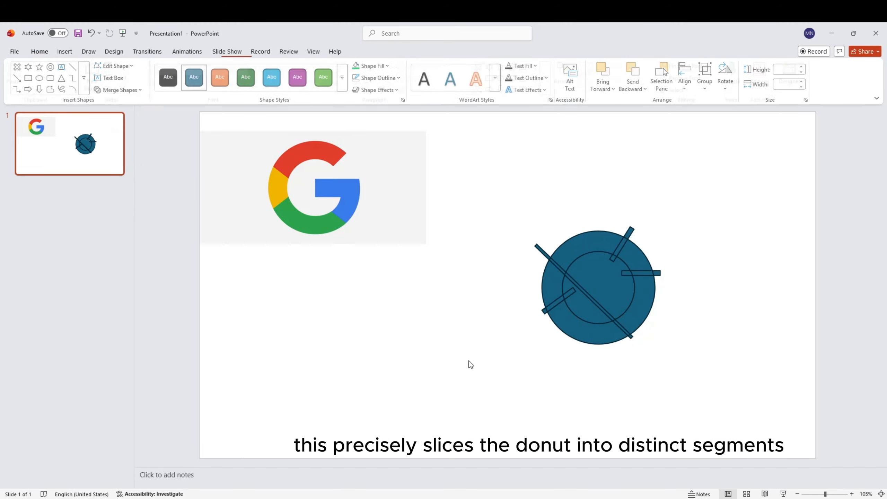
# - Delete the diagonal bar's upper-left outer end and the fragments filling the ring's central hole
pyautogui.click(541, 246)
pyautogui.press('Delete')
pyautogui.click(588, 288)
pyautogui.press('Delete')
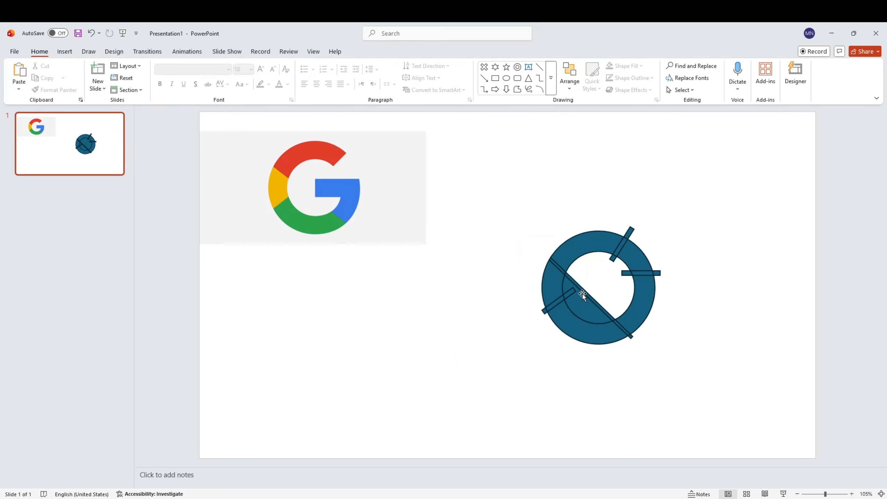
pyautogui.click(582, 293)
pyautogui.press('Delete')
pyautogui.click(567, 291)
pyautogui.press('Delete')
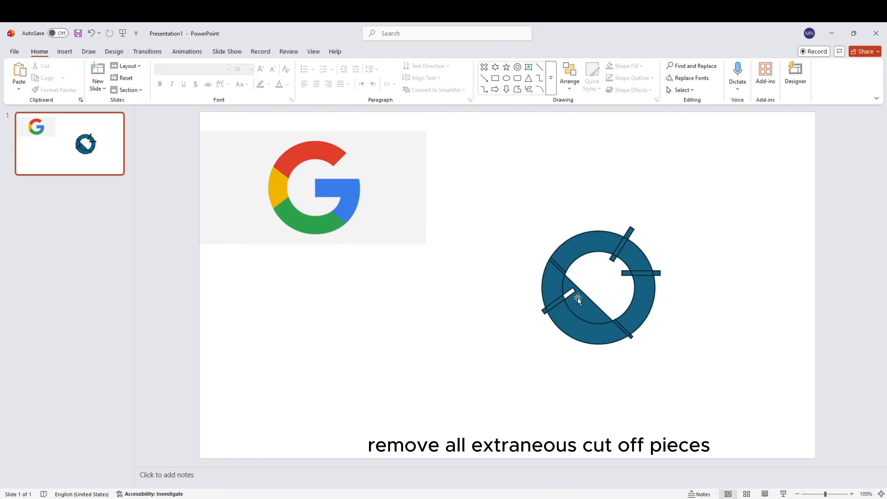
pyautogui.click(578, 298)
pyautogui.press('Delete')
# - Delete the remaining bar ends that stick out inside and outside the ring
pyautogui.click(625, 273)
pyautogui.press('Delete')
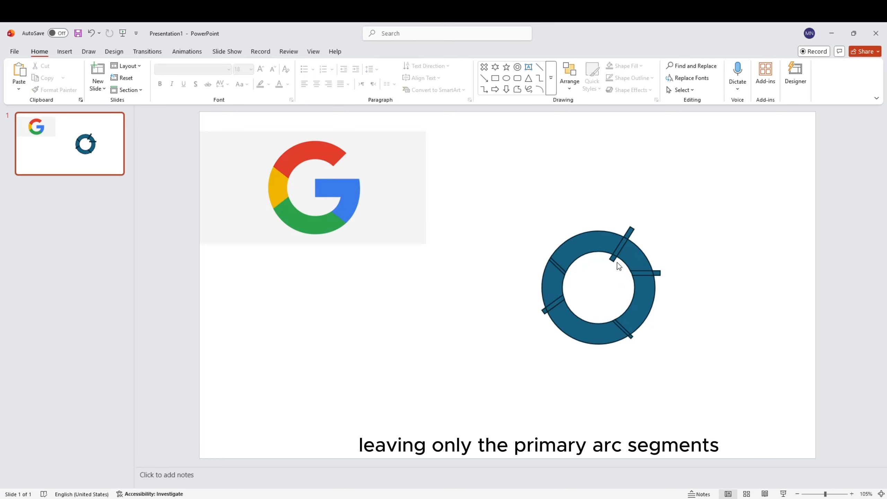
pyautogui.click(613, 260)
pyautogui.press('Delete')
pyautogui.click(629, 233)
pyautogui.press('Delete')
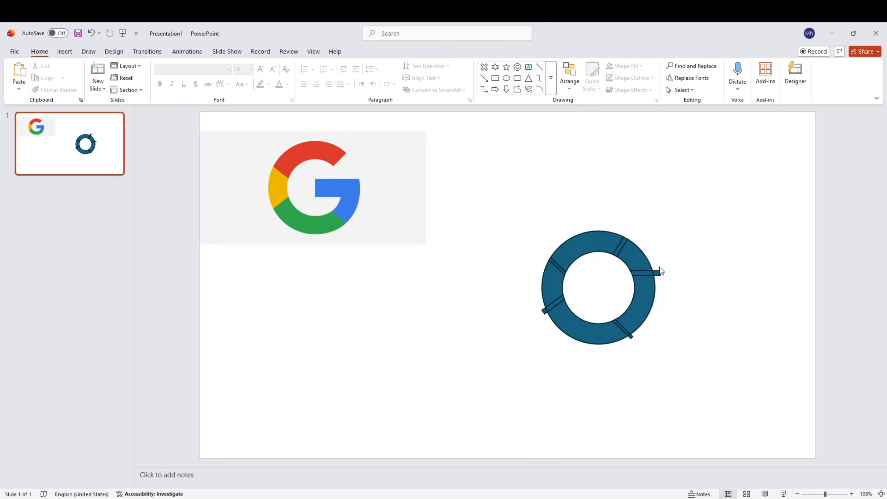
pyautogui.click(658, 273)
pyautogui.press('Delete')
pyautogui.click(632, 339)
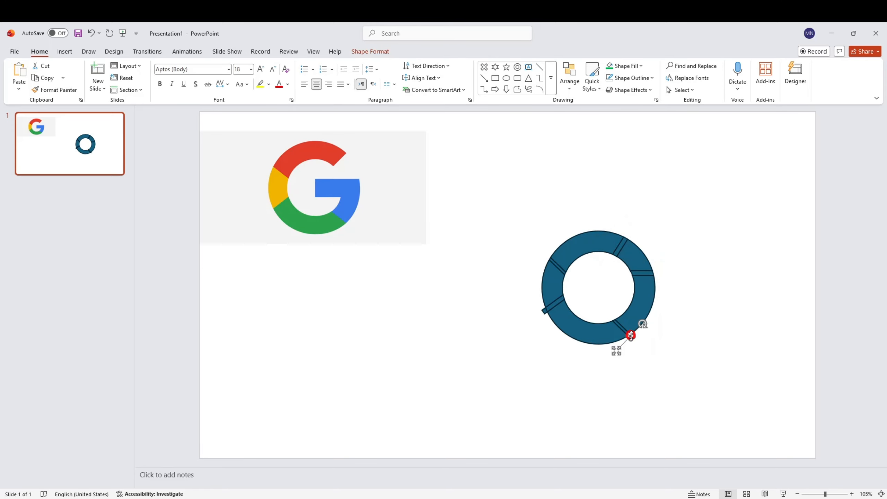
pyautogui.press('Delete')
pyautogui.click(544, 311)
pyautogui.press('Delete')
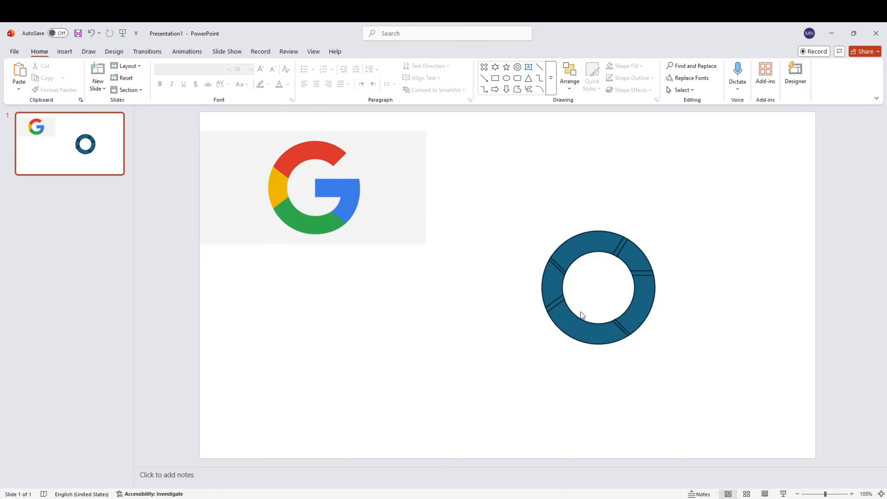
# - Delete the ring's upper-right arc between the two cuts and the thin strip on top of the right arc
pyautogui.click(635, 264)
pyautogui.press('Delete')
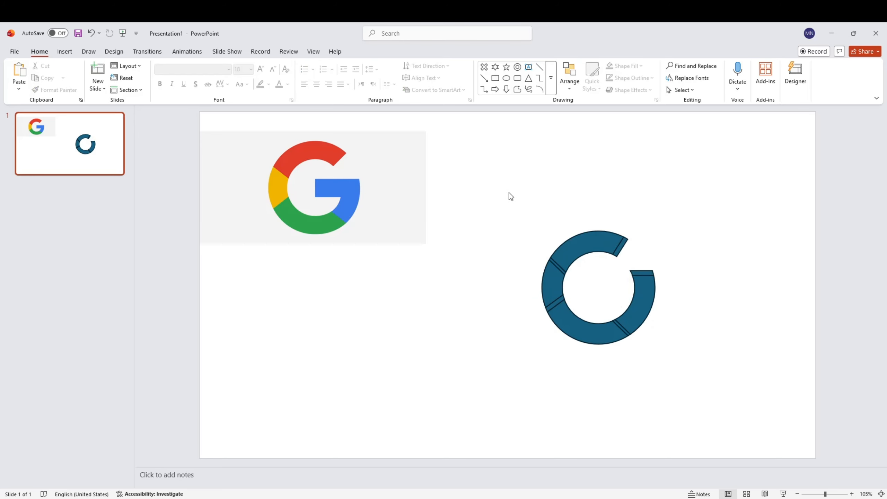
pyautogui.click(648, 270)
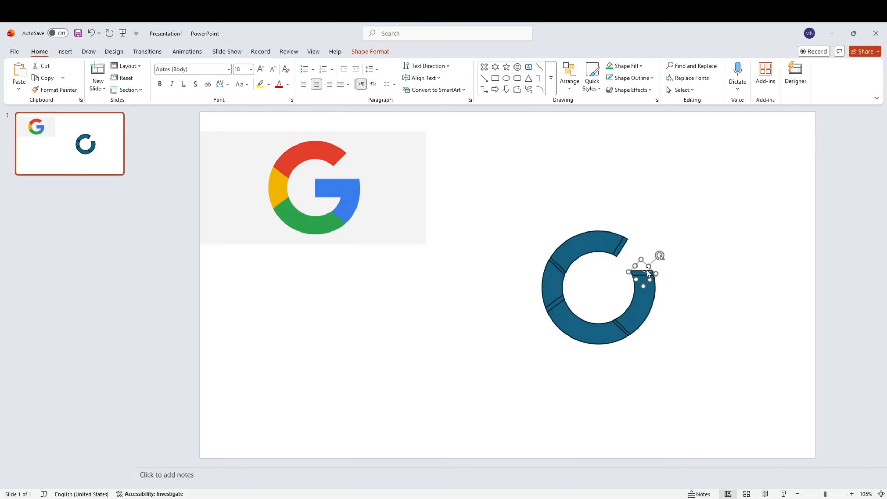
pyautogui.press('Delete')
# - Select all the remaining ring segments and set their shape outline to No Outline
pyautogui.moveTo(521, 202); pyautogui.dragTo(704, 396)
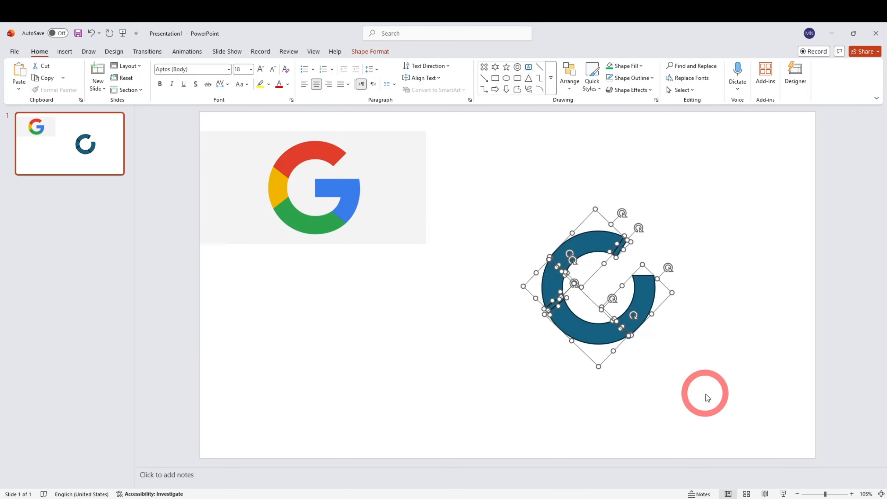
pyautogui.click(375, 53)
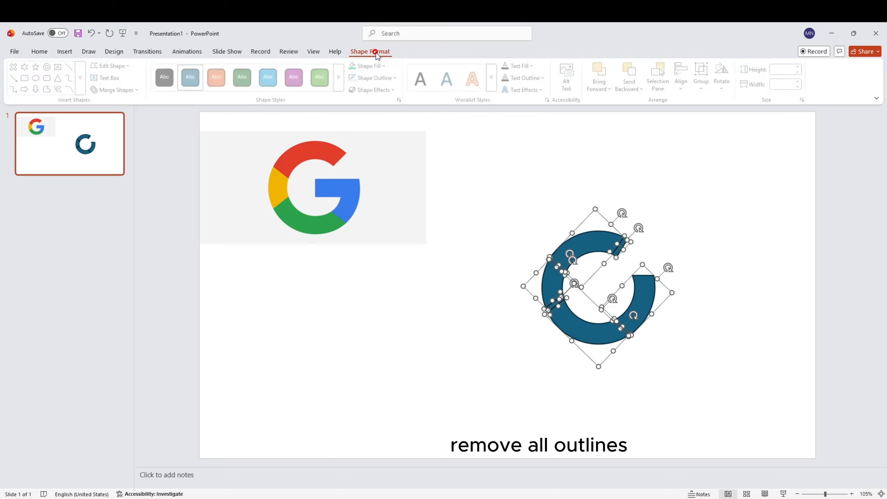
pyautogui.click(397, 78)
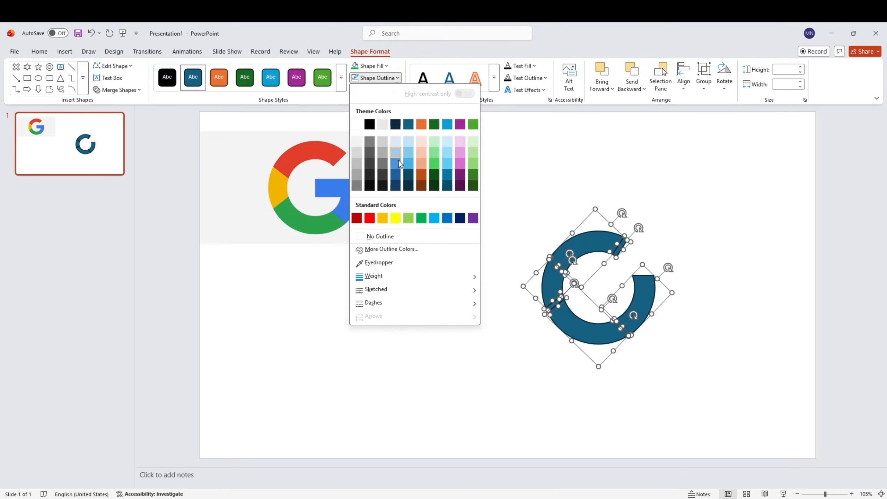
pyautogui.click(399, 239)
pyautogui.click(468, 351)
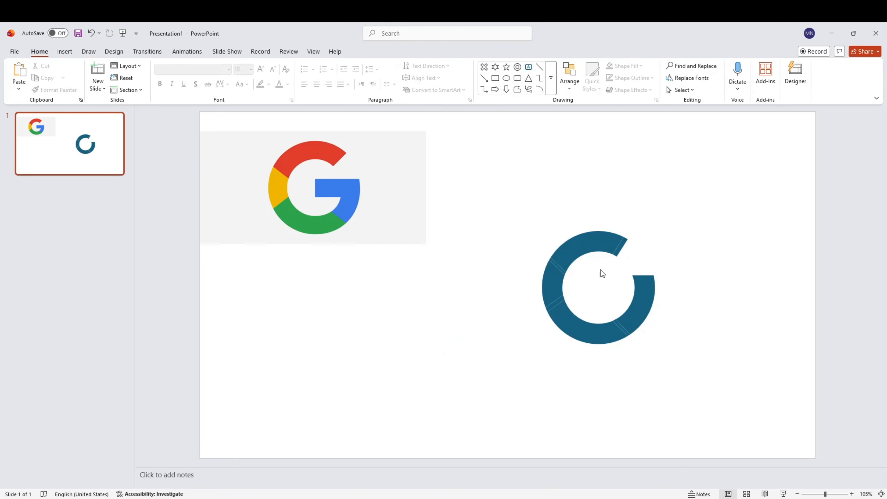
# - Merge the thin strip at the ring's upper-right opening with the top arc using Union
pyautogui.click(622, 247)
pyautogui.keyDown('ctrl'); pyautogui.click(581, 237); pyautogui.keyUp('ctrl')
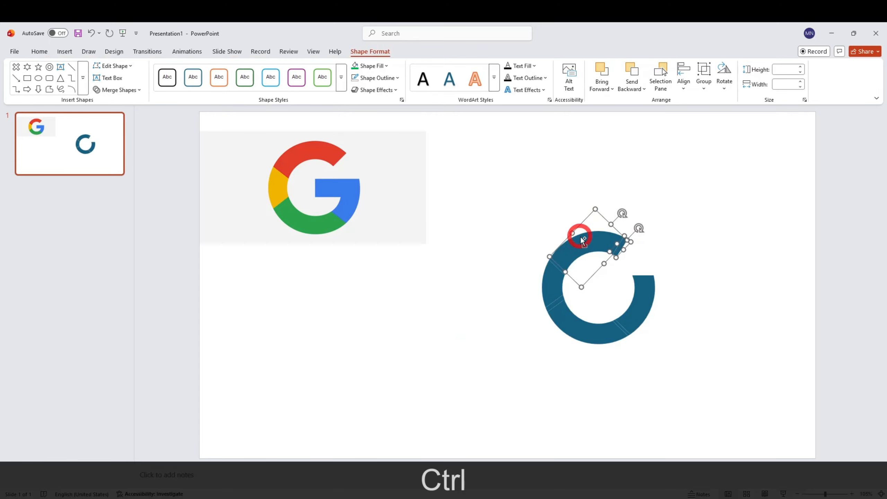
pyautogui.click(117, 90)
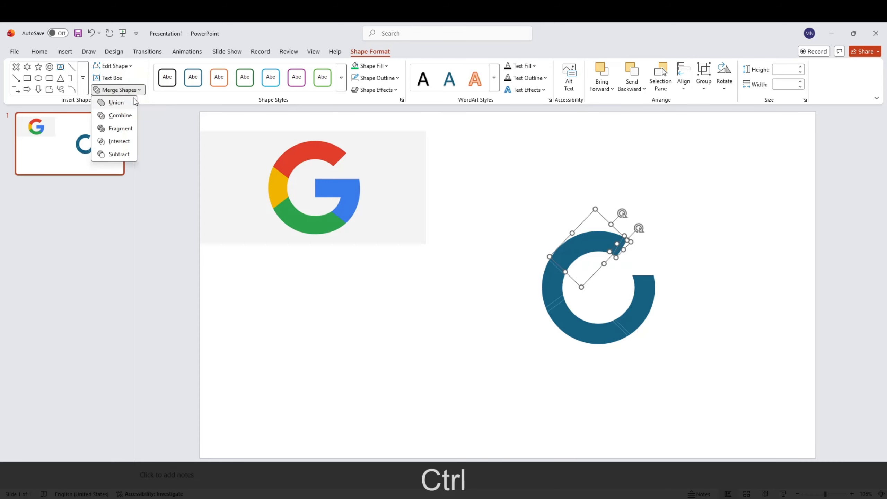
pyautogui.click(116, 102)
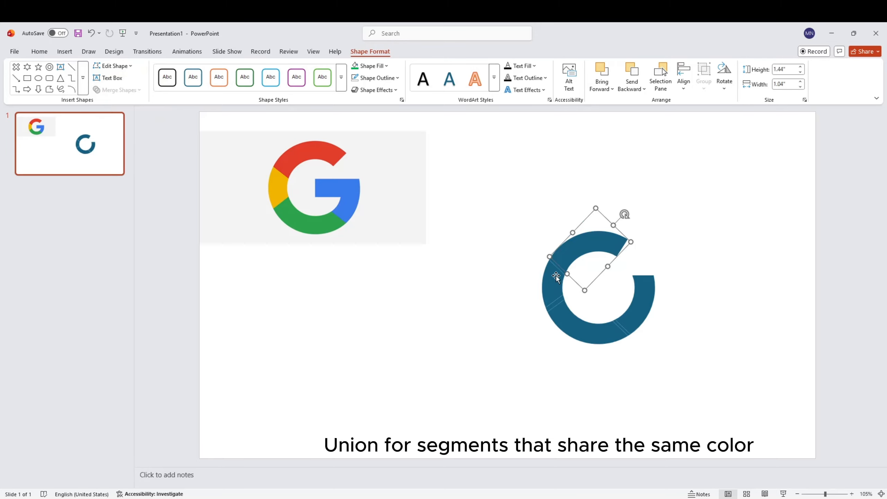
pyautogui.click(530, 272)
# - Merge the thin upper-left strip with the ring's left arc using Union
pyautogui.click(557, 265)
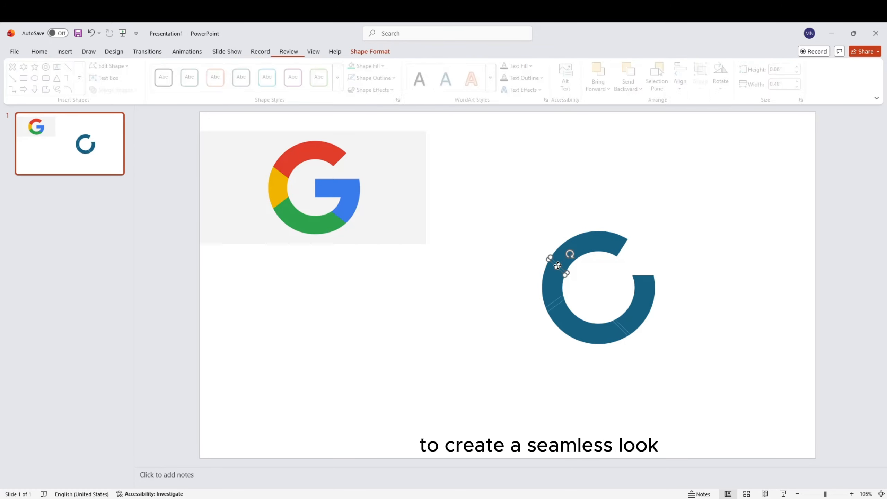
pyautogui.keyDown('ctrl'); pyautogui.click(551, 278); pyautogui.keyUp('ctrl')
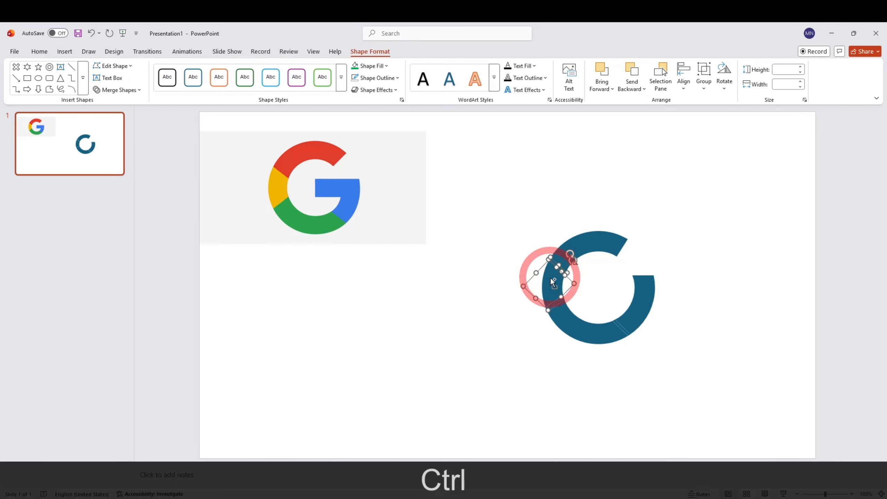
pyautogui.click(140, 87)
pyautogui.click(126, 106)
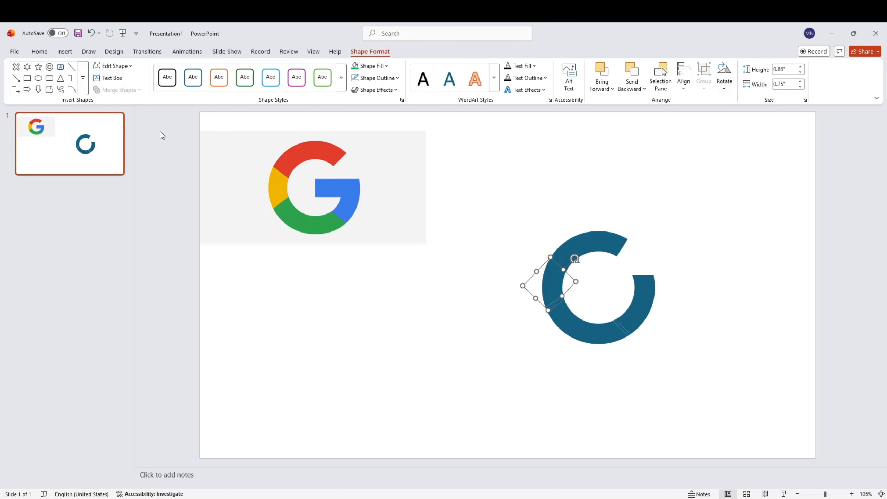
pyautogui.click(421, 322)
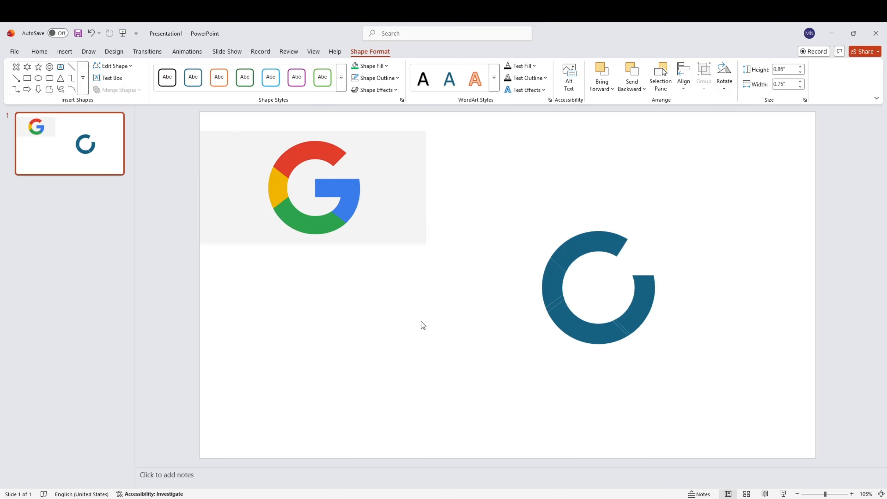
# - Merge the thin lower-left strip with the ring's bottom arc using Union
pyautogui.click(557, 301)
pyautogui.keyDown('ctrl'); pyautogui.click(563, 315); pyautogui.keyUp('ctrl')
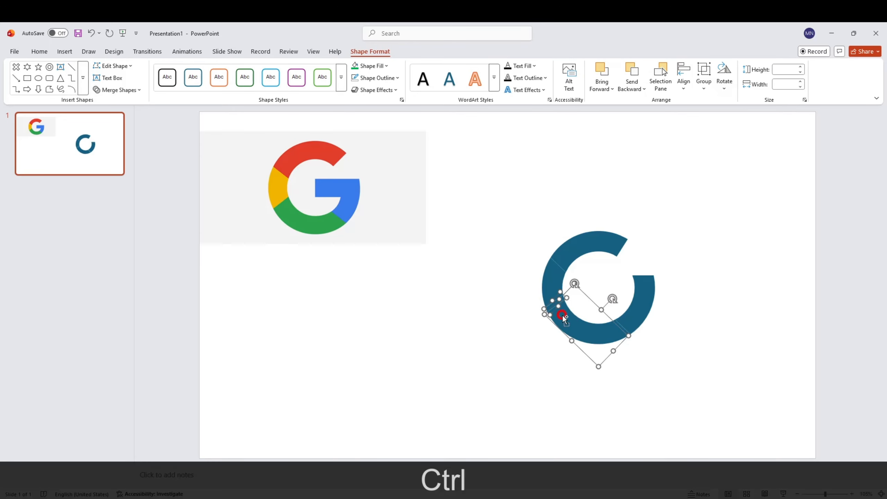
pyautogui.click(139, 89)
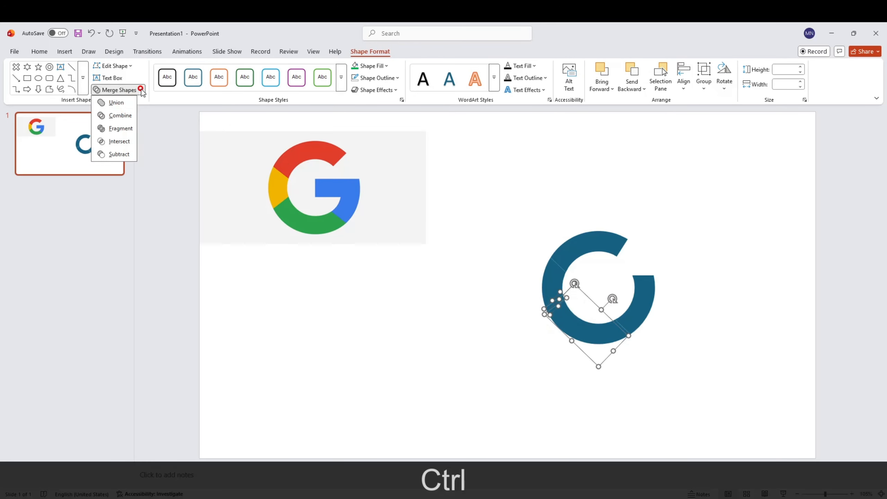
pyautogui.click(127, 105)
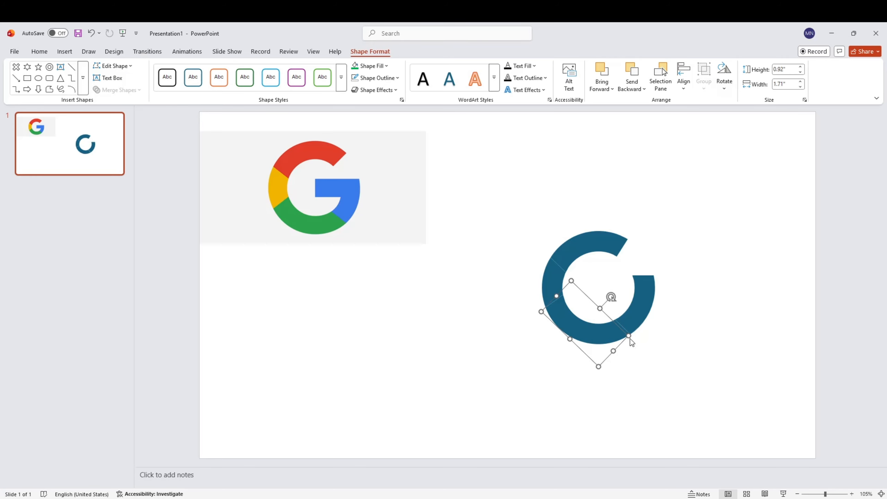
# - Fill the top arc with the red sampled from the Google logo picture using the Eyedropper
pyautogui.click(589, 252)
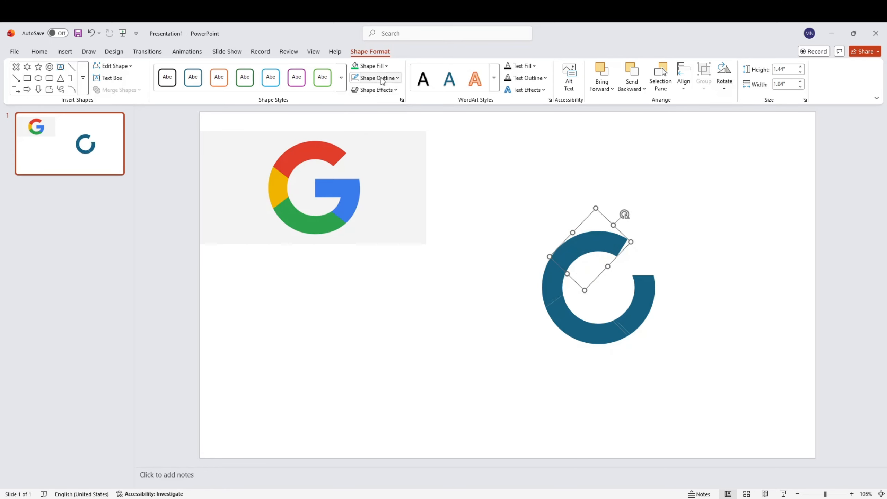
pyautogui.click(371, 66)
pyautogui.click(379, 250)
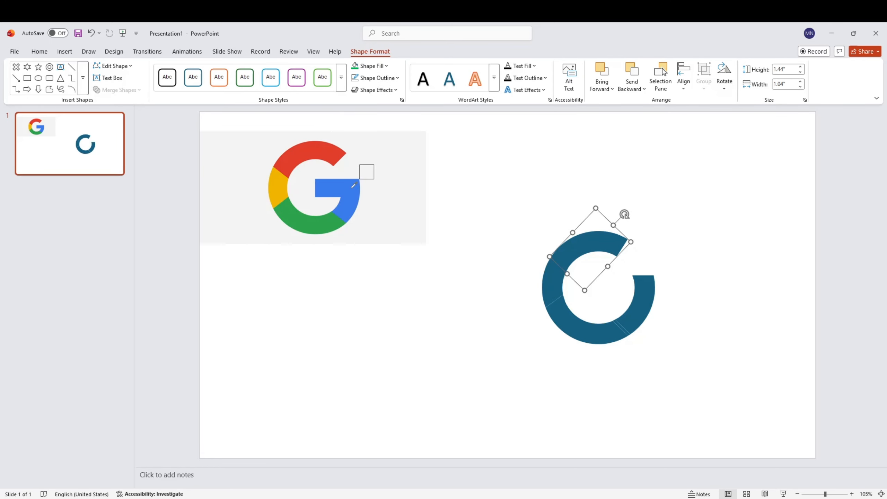
pyautogui.click(318, 144)
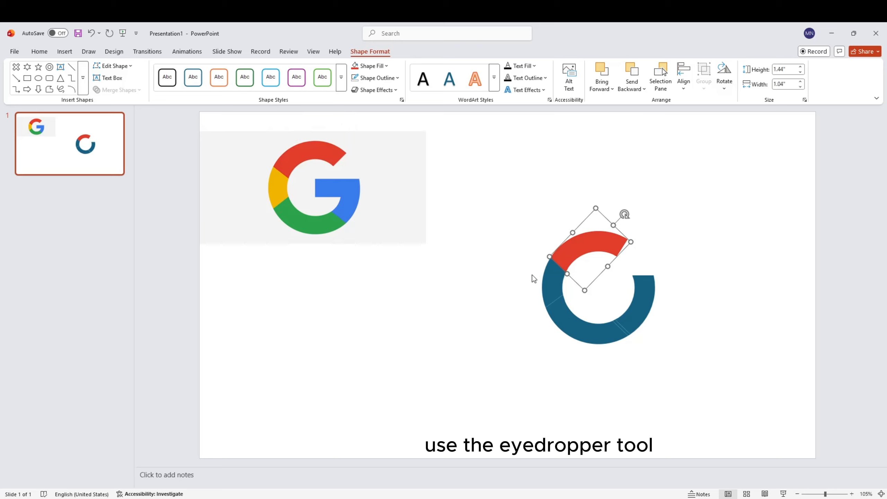
# - Fill the left arc with the yellow sampled from the Google logo picture using the Eyedropper
pyautogui.click(549, 280)
pyautogui.click(386, 66)
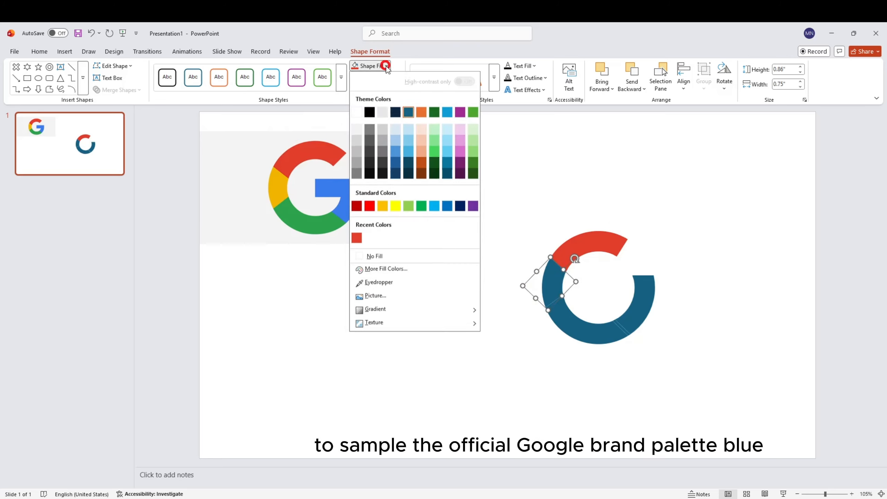
pyautogui.click(386, 282)
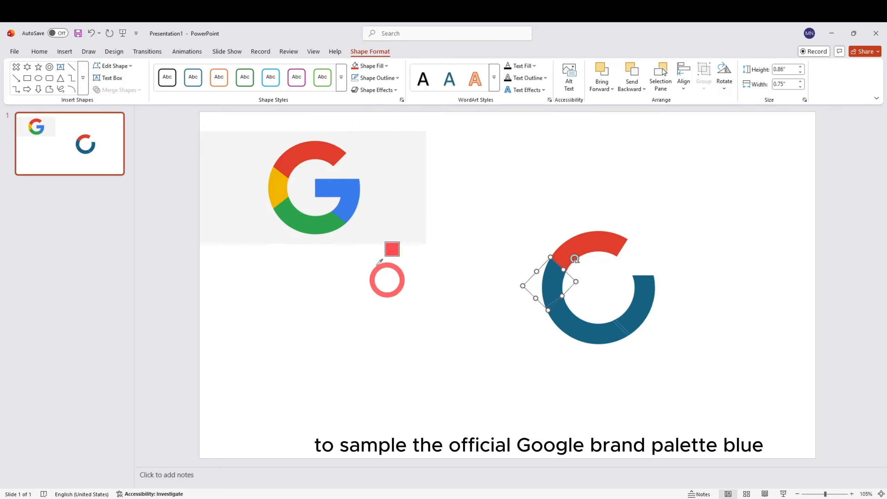
pyautogui.click(276, 184)
# - Fill the bottom arc with the green sampled from the Google logo picture using the Eyedropper
pyautogui.click(571, 326)
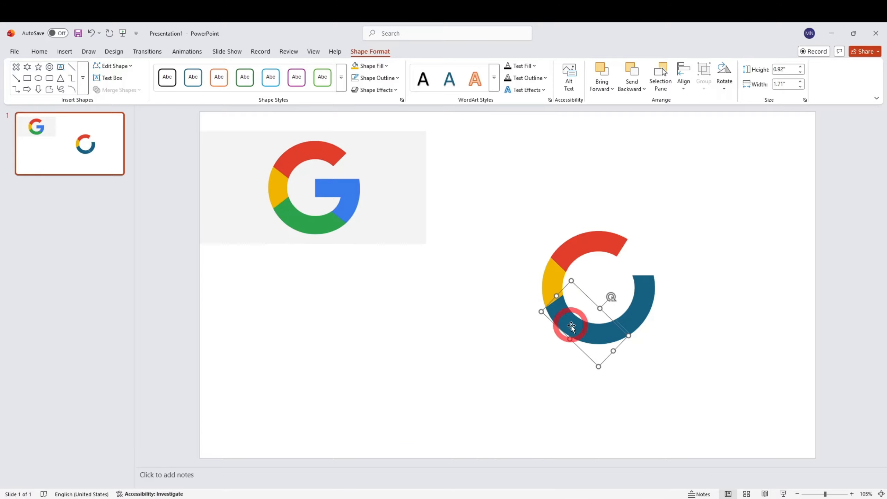
pyautogui.click(365, 65)
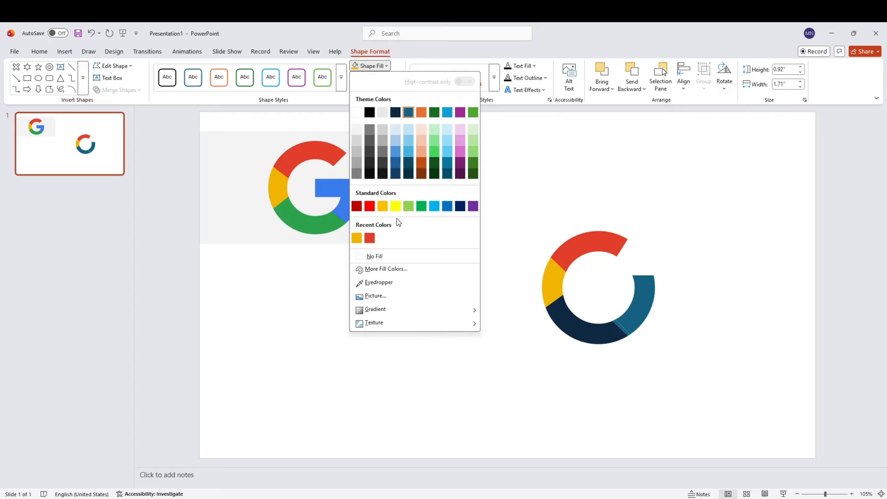
pyautogui.click(386, 282)
pyautogui.click(322, 224)
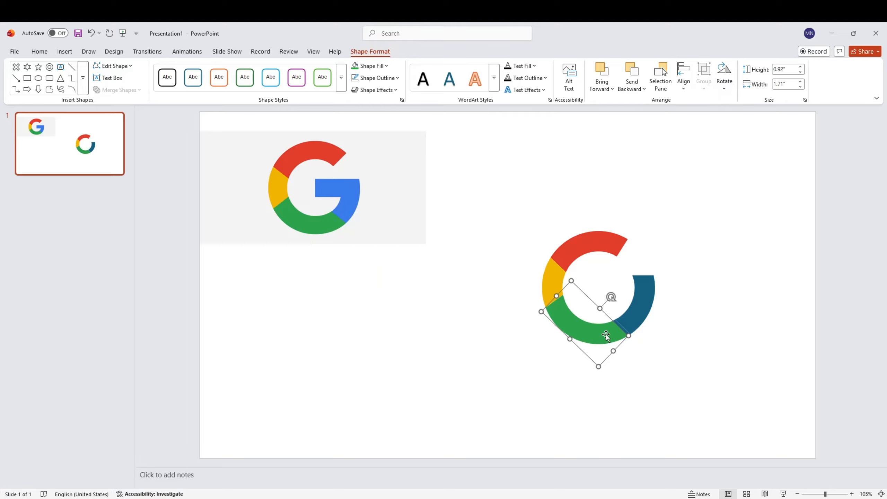
# - Merge the thin lower-right strip with the ring's right arc using Union
pyautogui.click(644, 315)
pyautogui.press('ctrl')
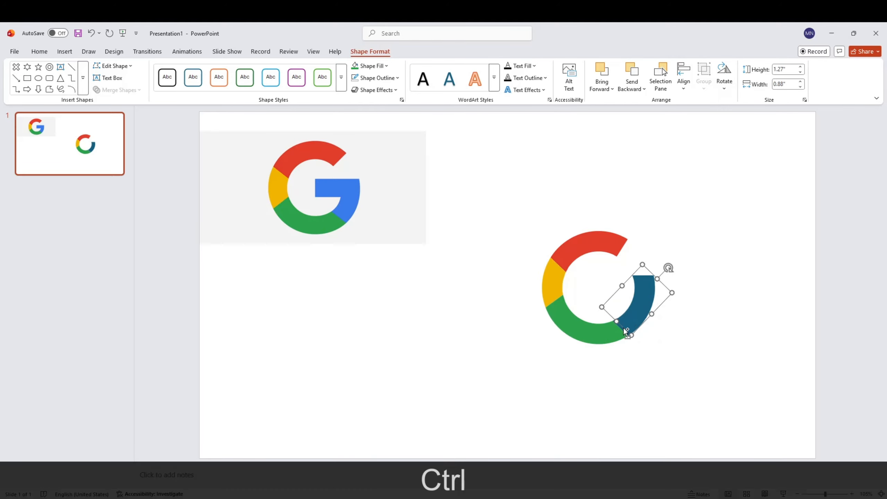
pyautogui.keyDown('ctrl'); pyautogui.click(622, 329); pyautogui.keyUp('ctrl')
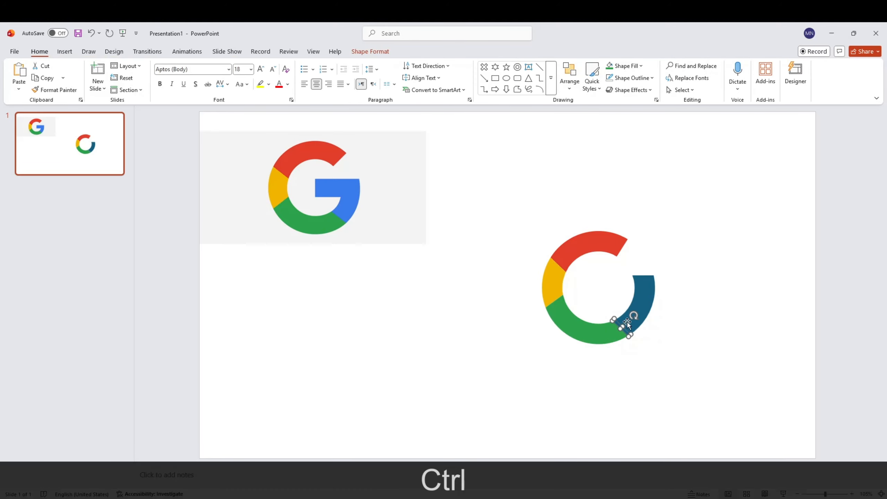
pyautogui.keyDown('ctrl'); pyautogui.click(641, 300); pyautogui.keyUp('ctrl')
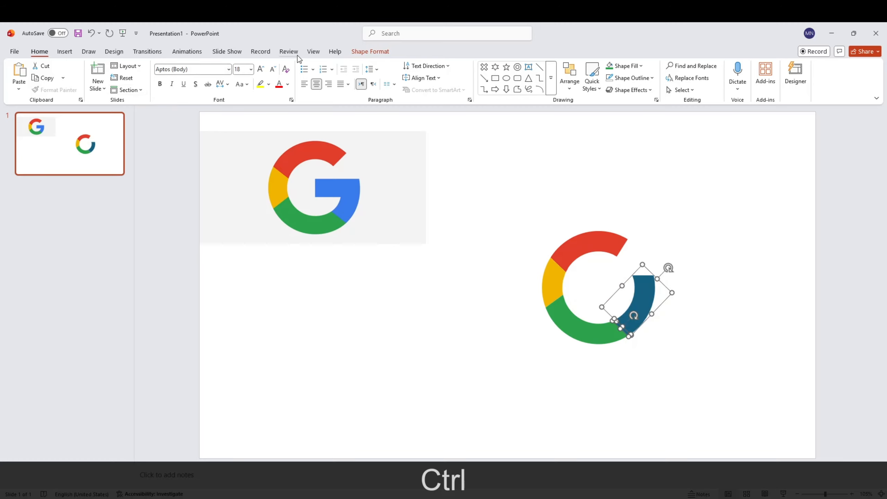
pyautogui.click(369, 51)
pyautogui.click(119, 90)
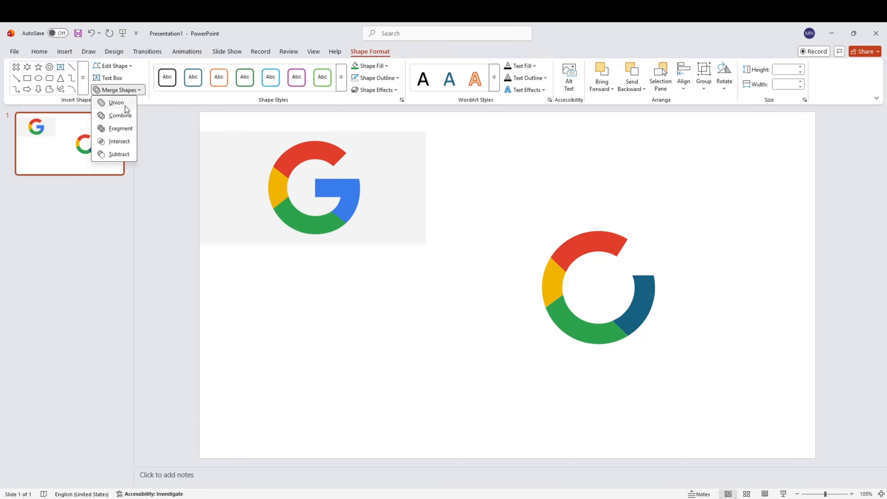
pyautogui.click(124, 105)
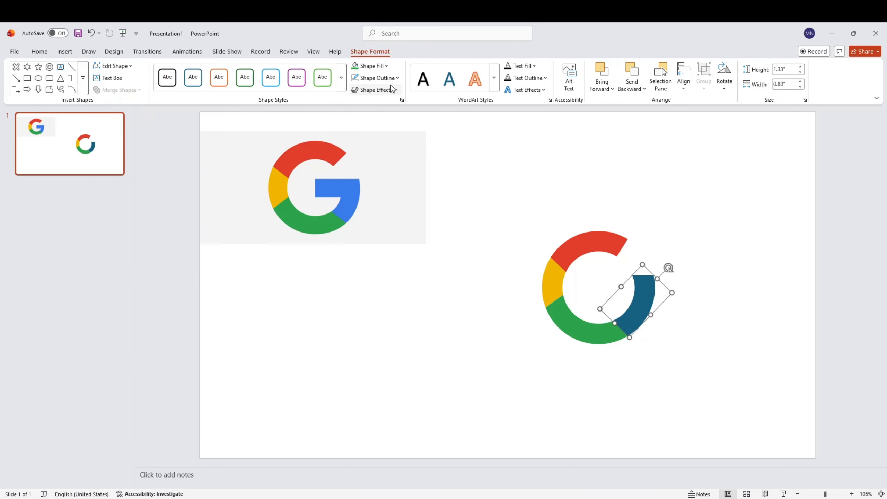
# - Fill the merged right arc with the blue sampled from the Google logo picture using the Eyedropper
pyautogui.click(386, 66)
pyautogui.click(384, 282)
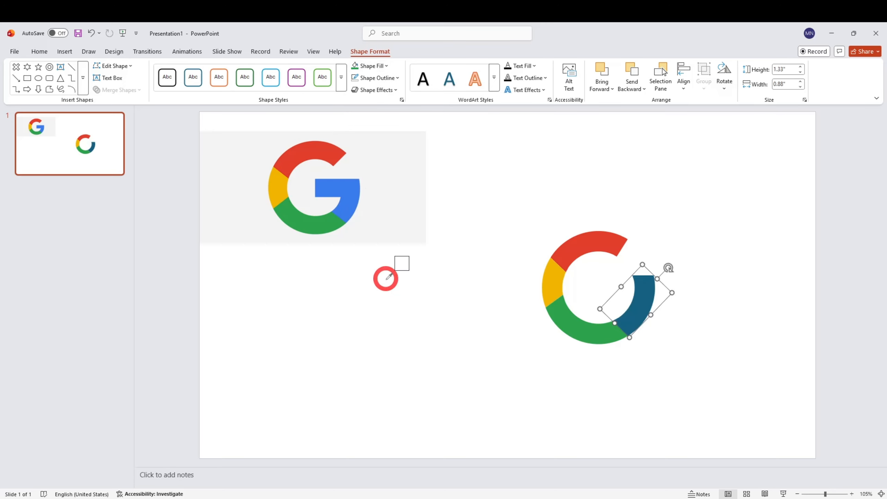
pyautogui.click(347, 203)
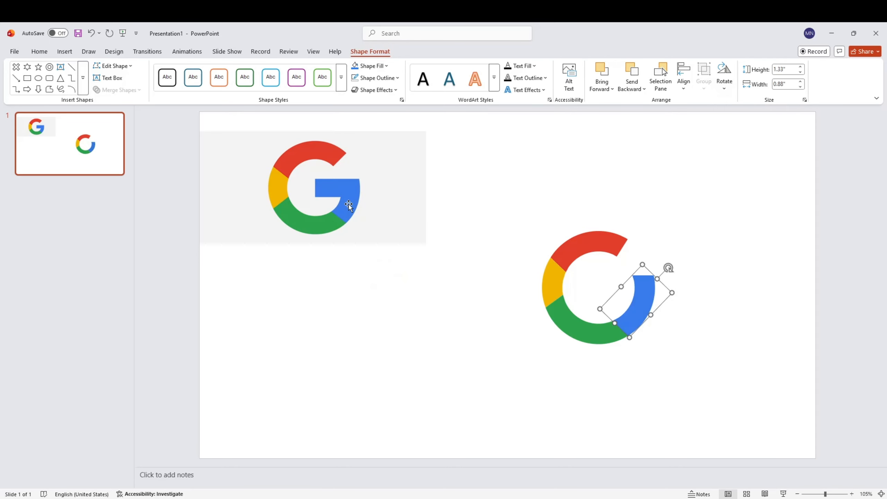
pyautogui.click(419, 307)
# - Draw a horizontal rectangle about 0.82" wide and 0.37" high in the empty area beside the ring
pyautogui.click(64, 51)
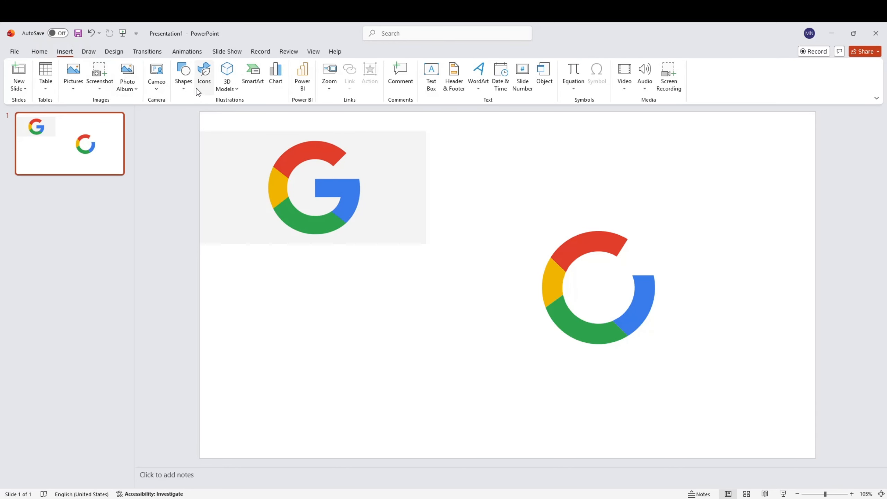
pyautogui.click(186, 89)
pyautogui.click(257, 116)
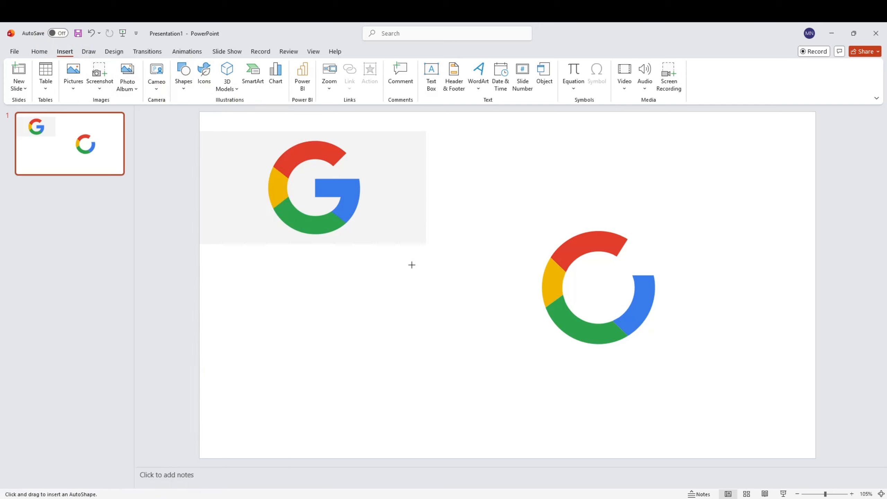
pyautogui.moveTo(423, 274); pyautogui.dragTo(460, 289)
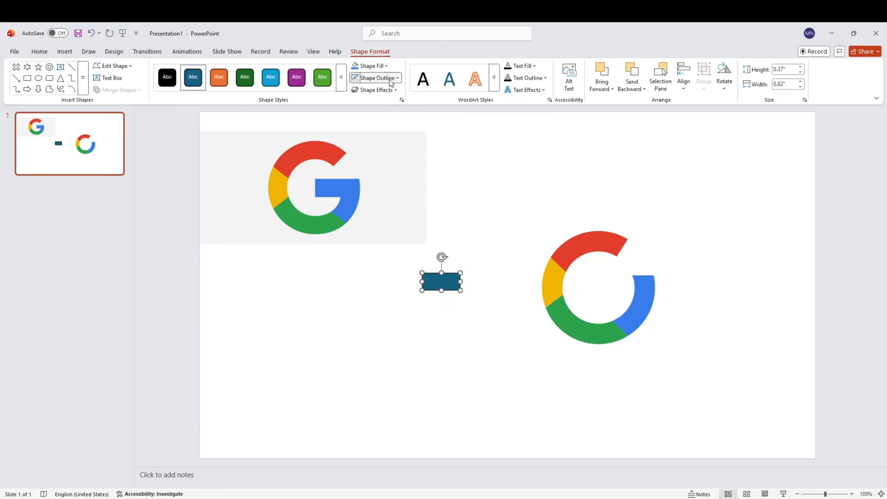
# - Remove the rectangle's outline and fill it with the same blue as the right arc
pyautogui.click(375, 78)
pyautogui.click(382, 268)
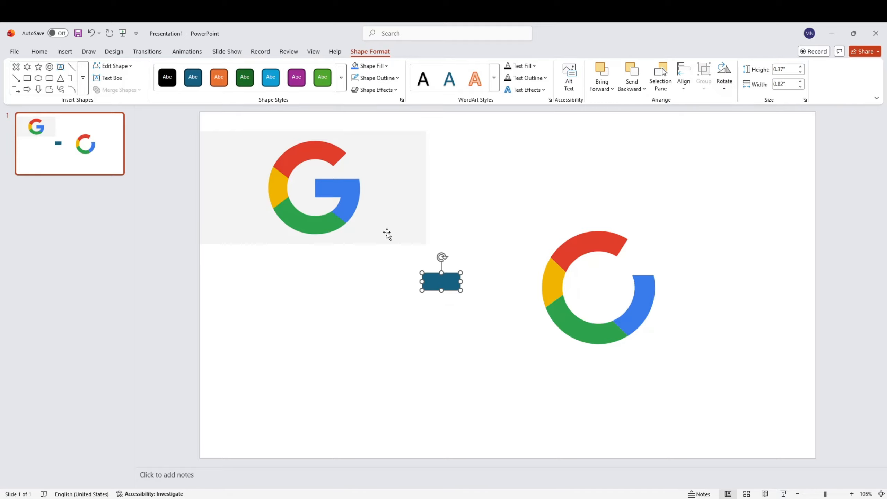
pyautogui.click(355, 66)
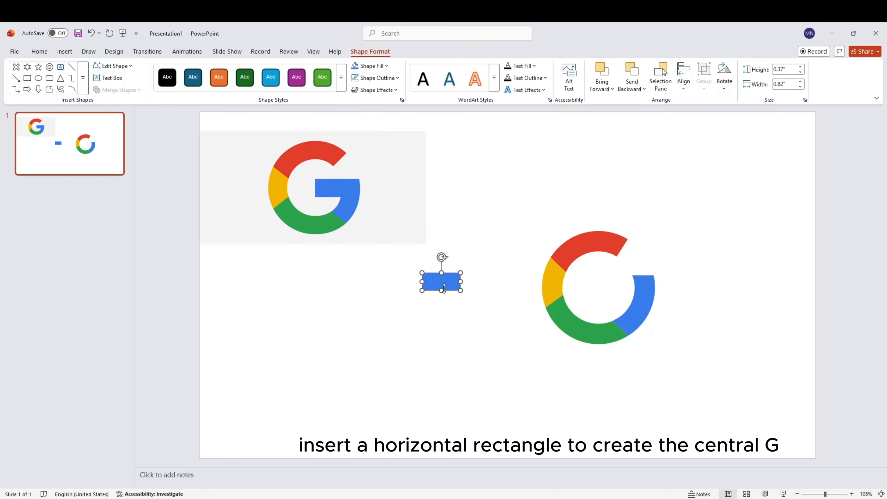
# - Place the blue rectangle as the G's crossbar, level with the right arc's upper edge, and resize it to about 1.06" by 0.42"
pyautogui.moveTo(446, 282); pyautogui.dragTo(607, 286)
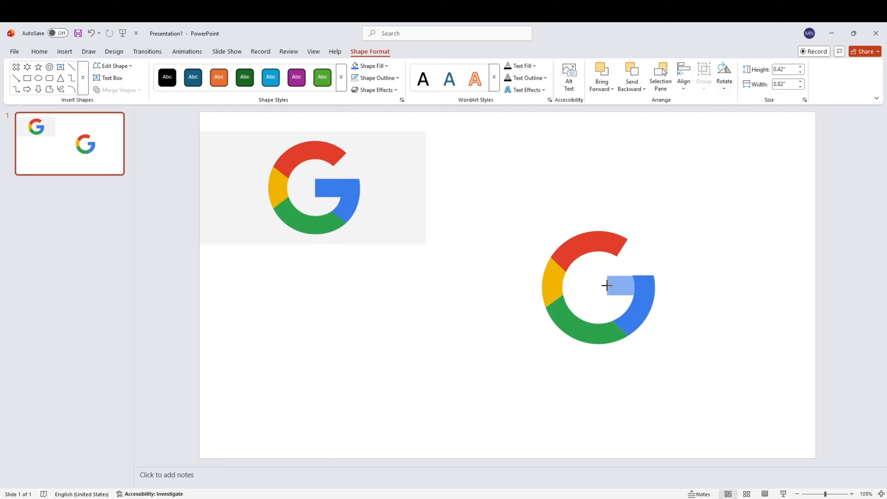
pyautogui.moveTo(603, 286); pyautogui.dragTo(602, 286)
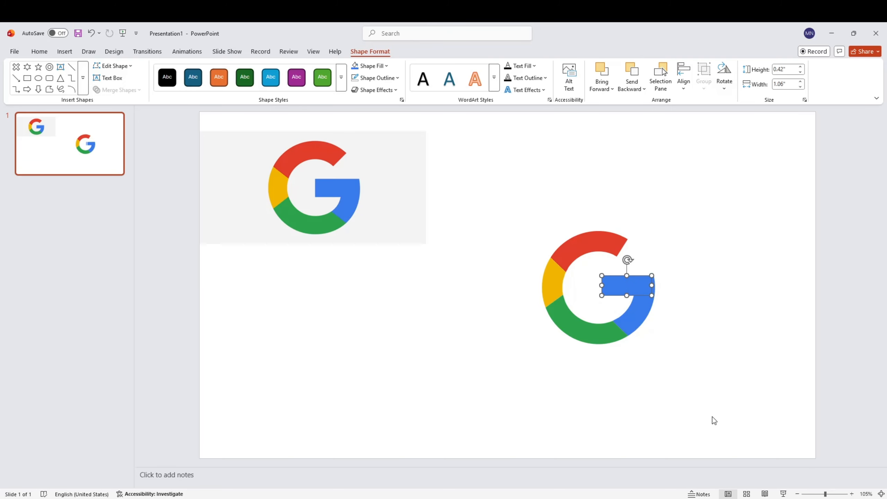
pyautogui.click(712, 396)
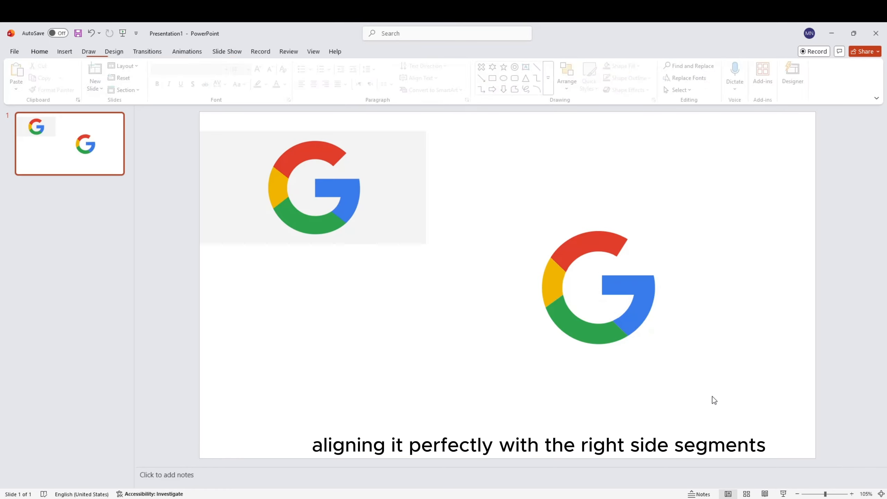
# - Send the blue crossbar rectangle to the back of the slide's stacking order
pyautogui.click(617, 285)
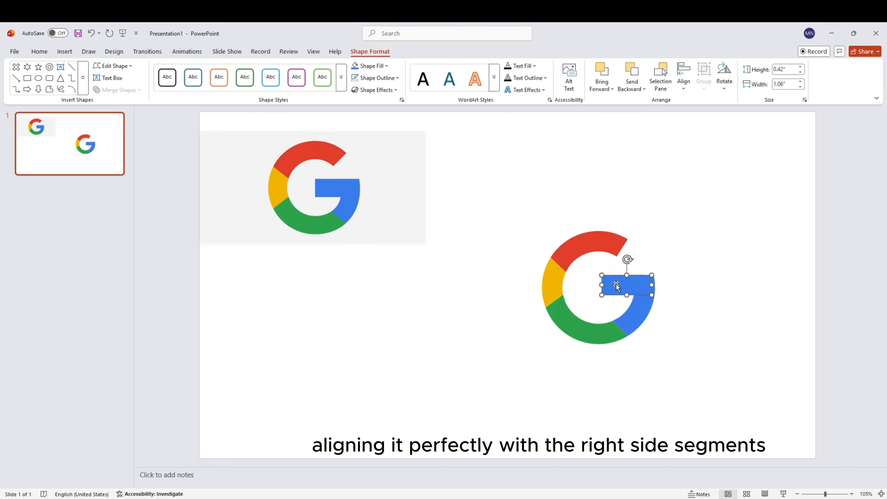
pyautogui.rightClick(628, 287)
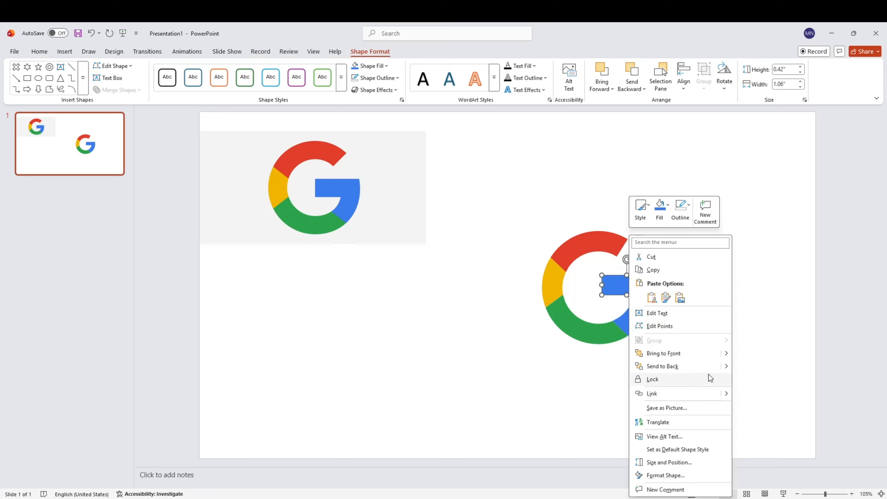
pyautogui.moveTo(729, 367)
pyautogui.click(757, 370)
pyautogui.click(733, 376)
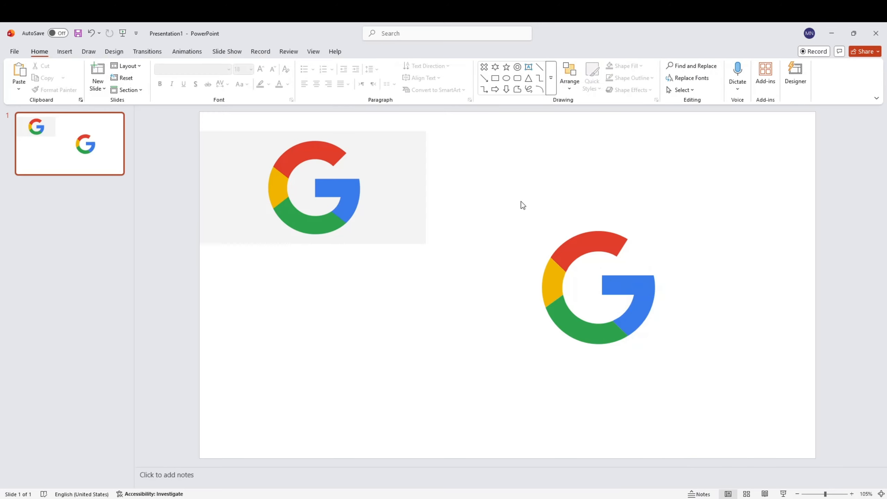
# - Group the blue right arc with the blue crossbar
pyautogui.click(635, 319)
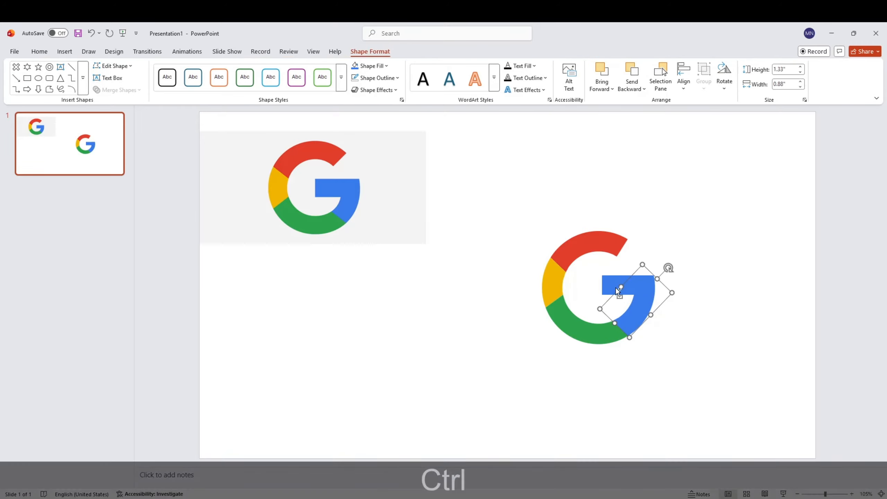
pyautogui.keyDown('ctrl'); pyautogui.click(608, 288); pyautogui.keyUp('ctrl')
pyautogui.hotkey('ctrl', 'g')
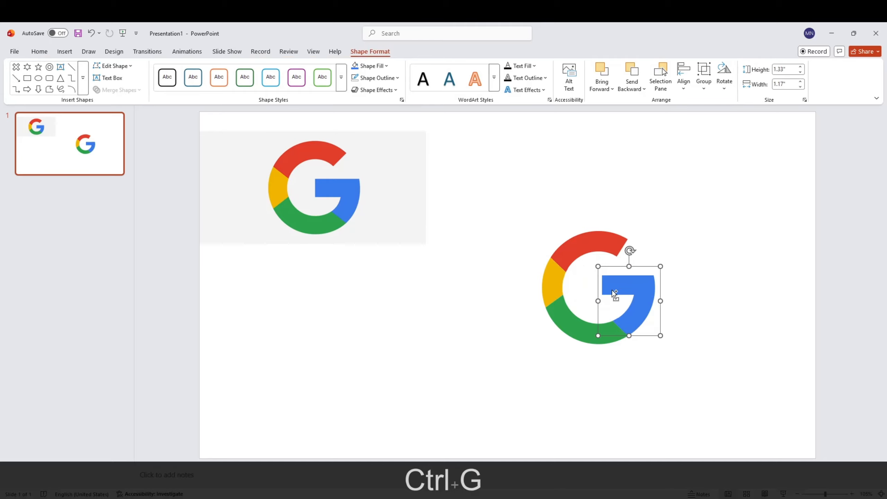
# - Group the red, yellow and green arcs with the blue group into one logo
pyautogui.moveTo(527, 202); pyautogui.dragTo(705, 382)
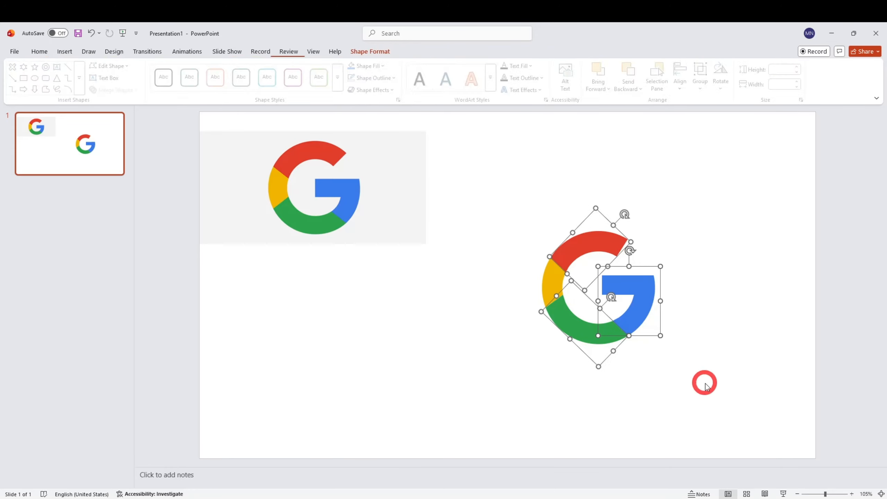
pyautogui.keyDown('ctrl'); pyautogui.click(550, 277); pyautogui.keyUp('ctrl')
pyautogui.hotkey('ctrl', 'g')
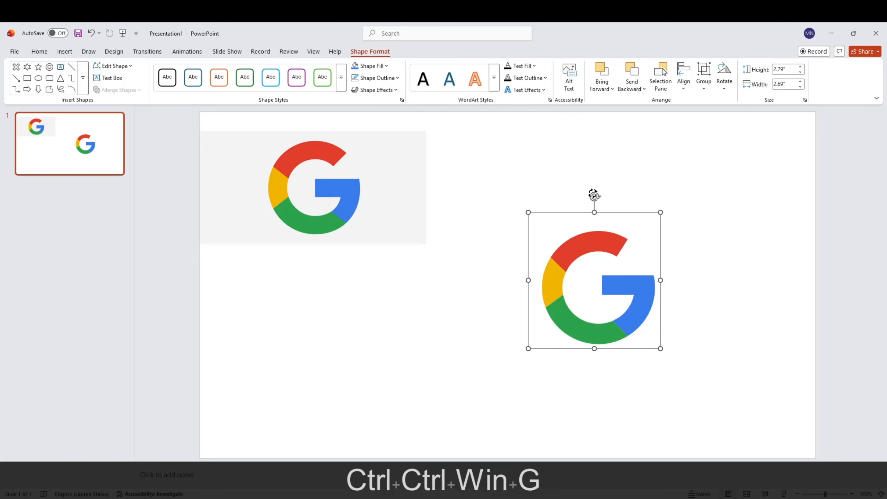
# - Enlarge the grouped logo to about 4.87" high and 4.7" wide and move it closer to the slide's center
pyautogui.moveTo(594, 195)
pyautogui.mouseDown()
pyautogui.moveTo(533, 206)
pyautogui.moveTo(673, 214)
pyautogui.moveTo(479, 208)
pyautogui.moveTo(637, 190)
pyautogui.moveTo(604, 192)
pyautogui.moveTo(623, 204)
pyautogui.moveTo(600, 199)
pyautogui.mouseUp()
pyautogui.moveTo(663, 353)
pyautogui.mouseDown()
pyautogui.moveTo(717, 440)
pyautogui.moveTo(685, 379)
pyautogui.moveTo(655, 349)
pyautogui.mouseUp()
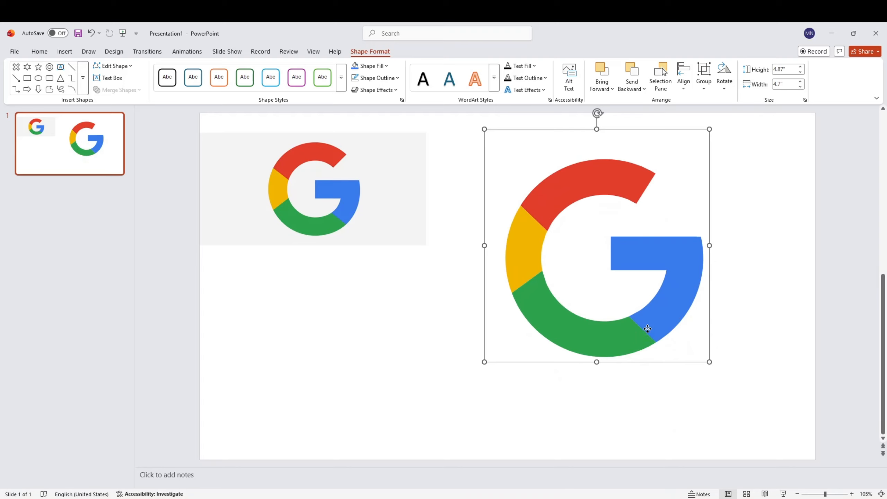
pyautogui.moveTo(647, 329); pyautogui.dragTo(604, 362)
# - Delete the Google logo reference picture from the slide
pyautogui.click(379, 218)
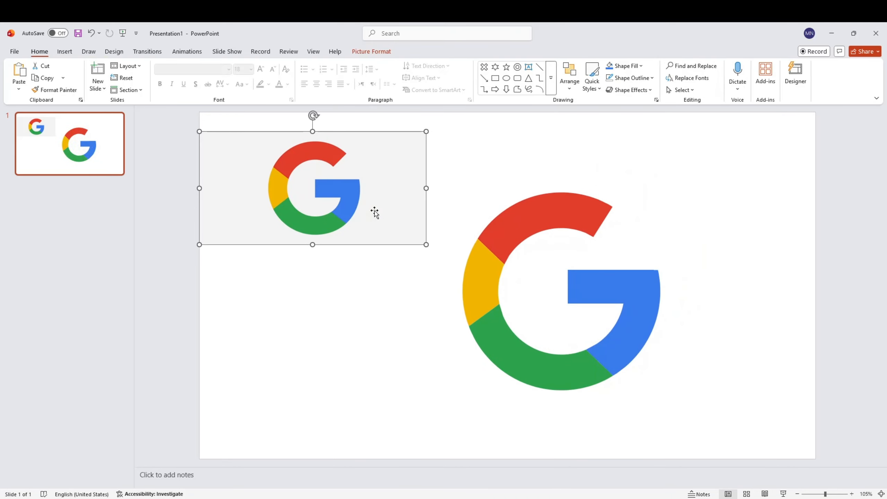
pyautogui.press('Delete')
# - Ungroup the logo and its nested blue group so that all five pieces are separate shapes
pyautogui.click(481, 274)
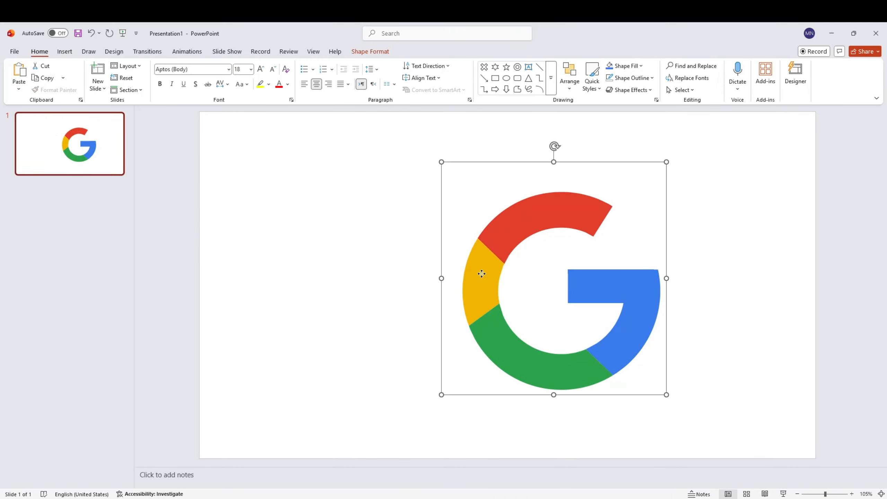
pyautogui.rightClick(482, 275)
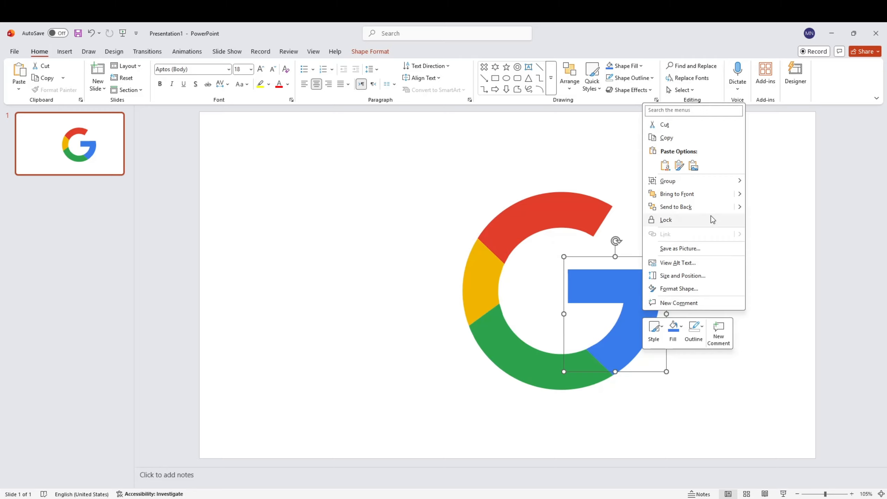
pyautogui.click(772, 209)
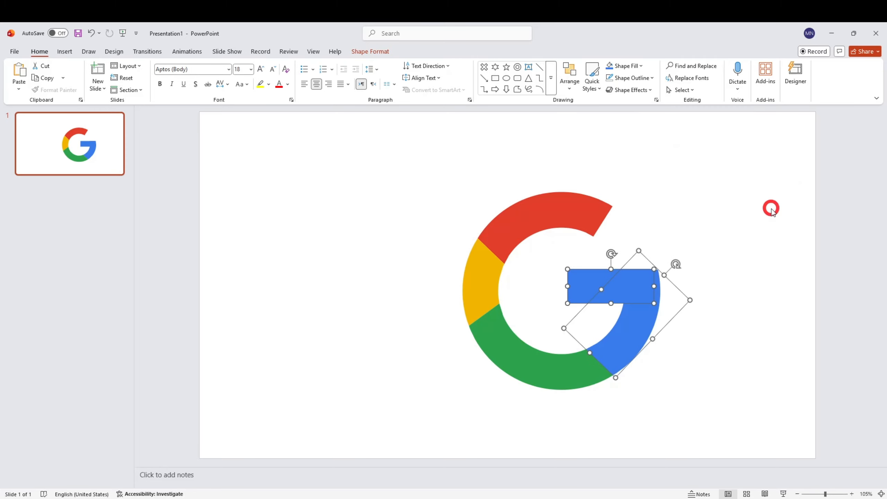
pyautogui.click(738, 298)
# - Duplicate the slide containing the finished logo
pyautogui.rightClick(55, 134)
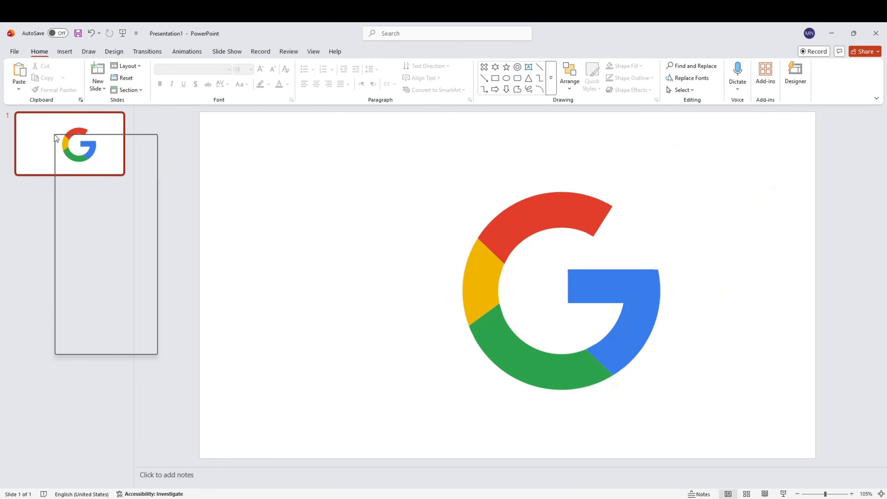
pyautogui.click(99, 230)
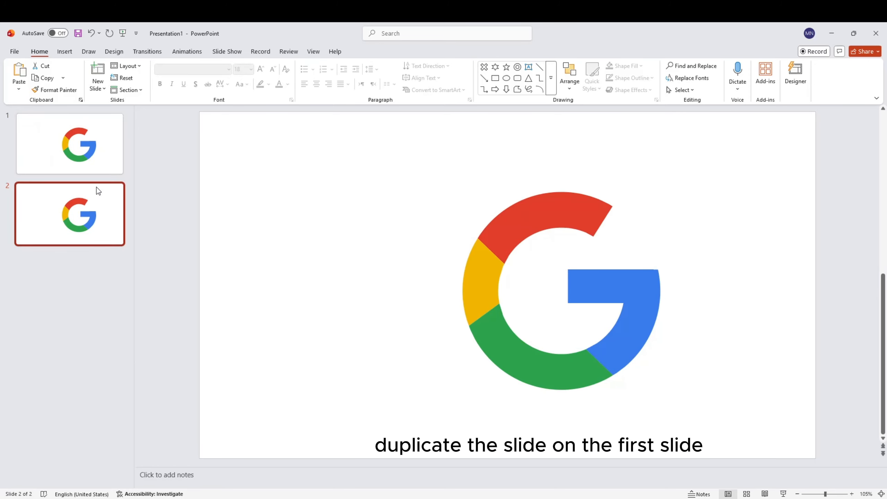
# - Scatter the yellow, green, red and blue arcs and the blue crossbar across the first slide, away from each other
pyautogui.click(106, 159)
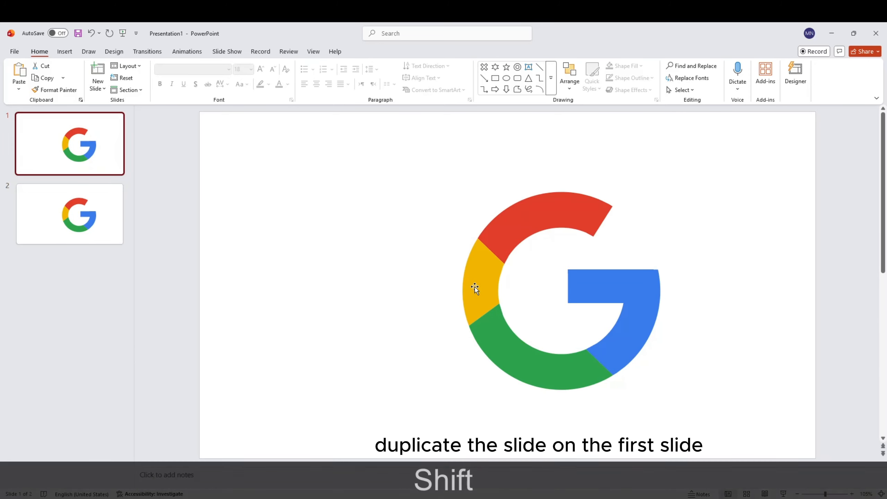
pyautogui.moveTo(474, 287); pyautogui.dragTo(285, 222)
pyautogui.moveTo(533, 364); pyautogui.dragTo(439, 174)
pyautogui.moveTo(507, 220); pyautogui.dragTo(339, 414)
pyautogui.moveTo(635, 347); pyautogui.dragTo(723, 184)
pyautogui.moveTo(607, 288); pyautogui.dragTo(683, 394)
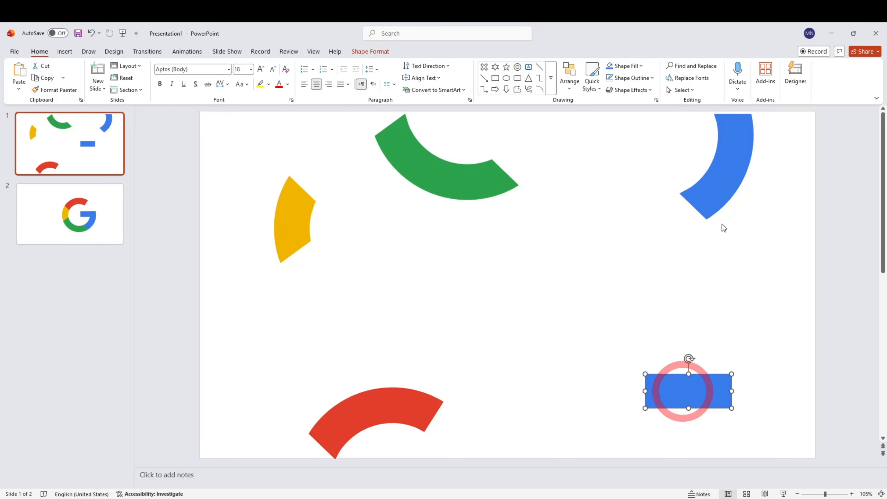
# - Reposition the scattered pieces on the first slide: blue arc down and inward, red arc slightly up, green arc slightly toward the center
pyautogui.moveTo(717, 175); pyautogui.dragTo(650, 222)
pyautogui.moveTo(343, 413); pyautogui.dragTo(349, 386)
pyautogui.moveTo(455, 176); pyautogui.dragTo(486, 175)
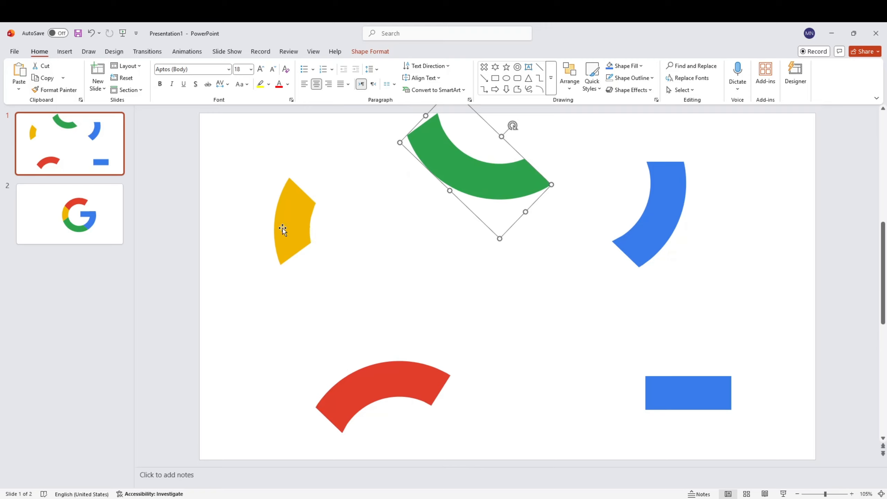
# - Rearrange the first slide's pieces: yellow arc to the right side, blue arc to the upper left, green arc slightly right, crossbar slightly left
pyautogui.moveTo(283, 229); pyautogui.dragTo(714, 296)
pyautogui.moveTo(655, 256); pyautogui.dragTo(339, 280)
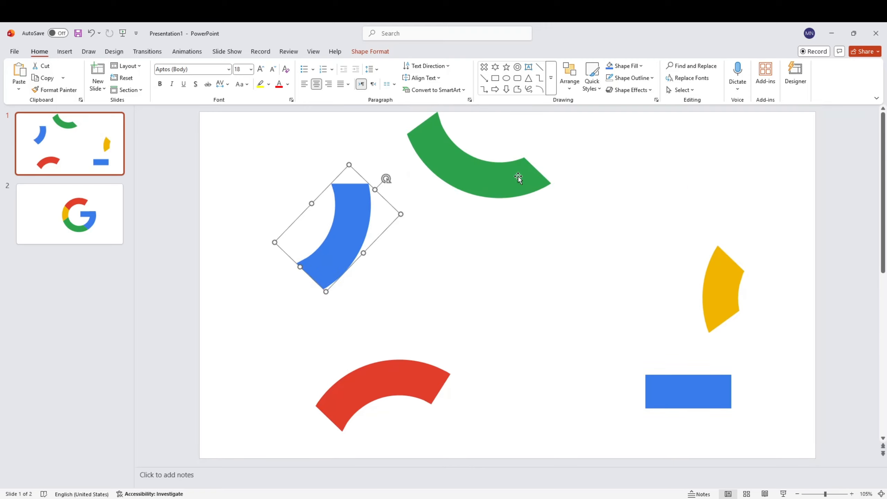
pyautogui.moveTo(518, 178); pyautogui.dragTo(584, 189)
pyautogui.moveTo(675, 402); pyautogui.dragTo(596, 411)
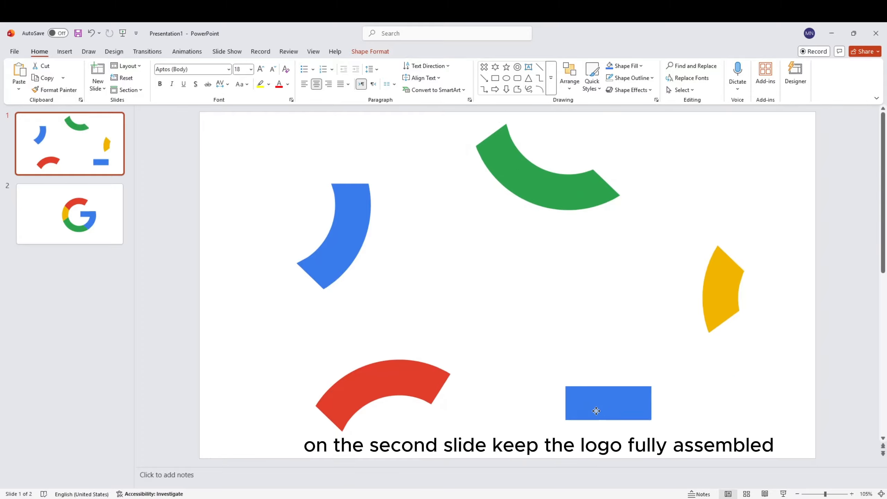
# - Apply the Morph transition to both slides
pyautogui.keyDown('ctrl'); pyautogui.click(108, 205); pyautogui.keyUp('ctrl')
pyautogui.click(148, 52)
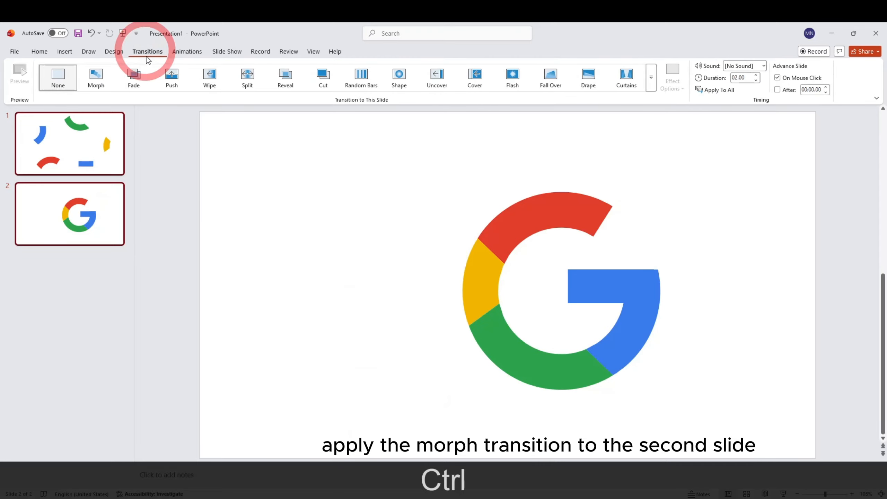
pyautogui.click(95, 75)
# - Set the transition duration of both slides to 04.00 seconds
pyautogui.click(81, 118)
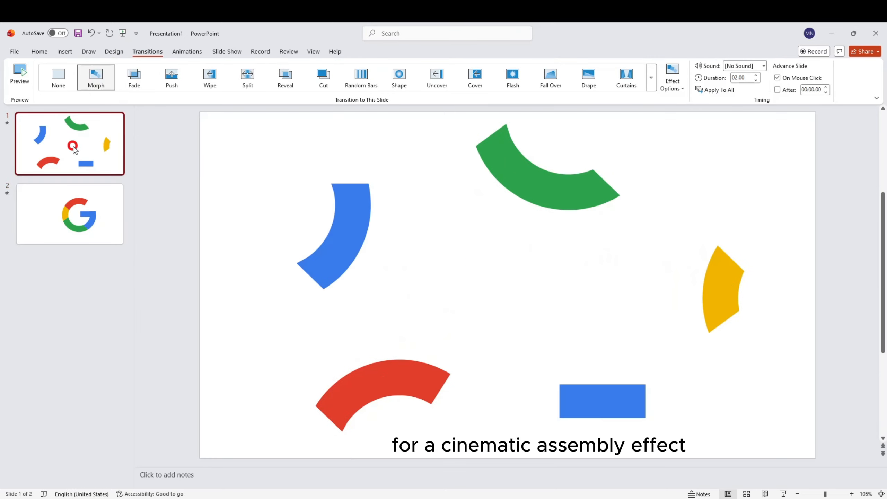
pyautogui.keyDown('ctrl'); pyautogui.click(92, 212); pyautogui.keyUp('ctrl')
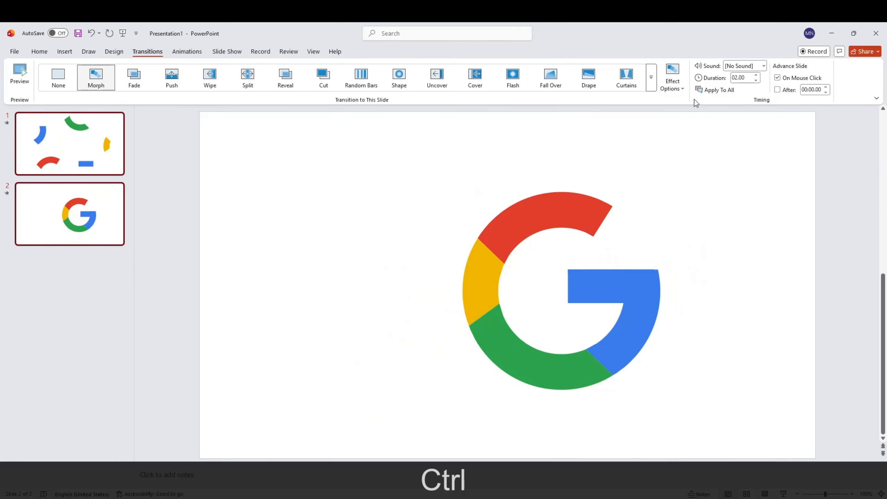
pyautogui.click(757, 76)
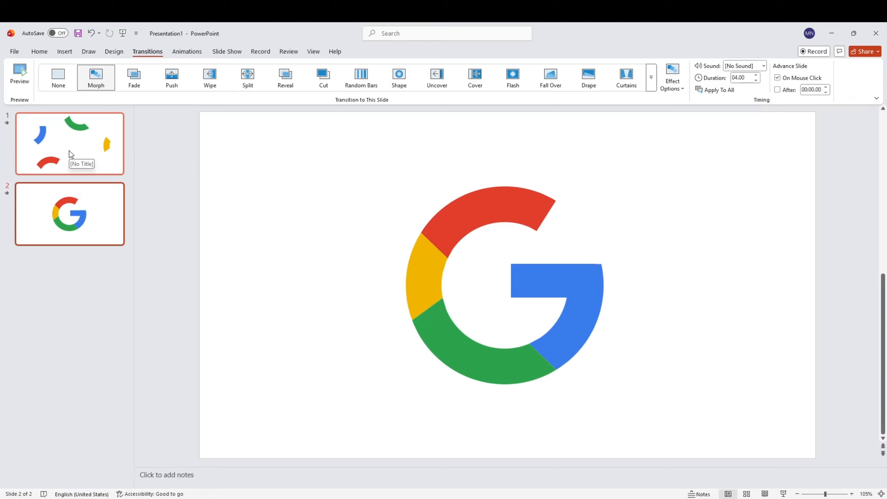
# - Play the slide show from the first slide and advance to the second to preview the logo assembling
pyautogui.click(69, 150)
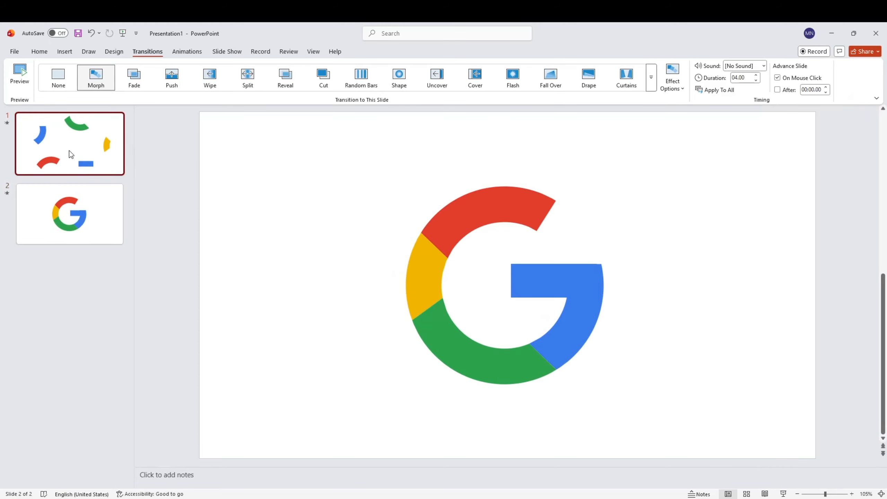
pyautogui.click(781, 493)
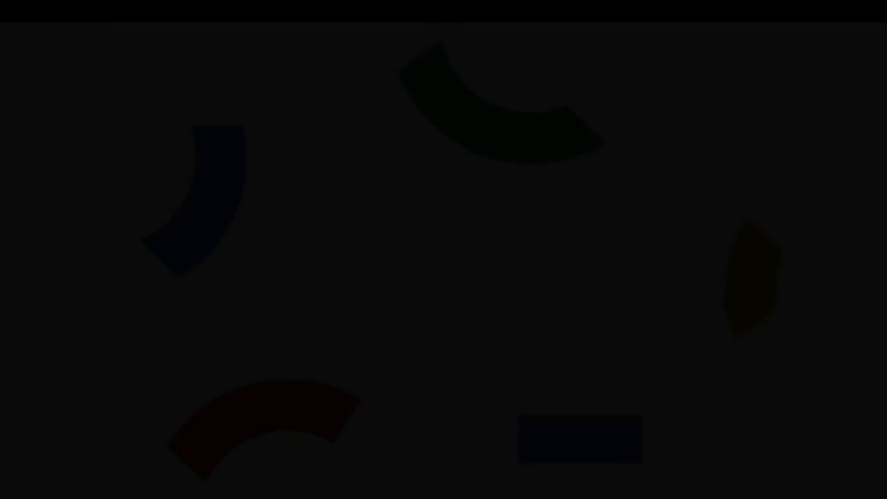
pyautogui.press('Right')
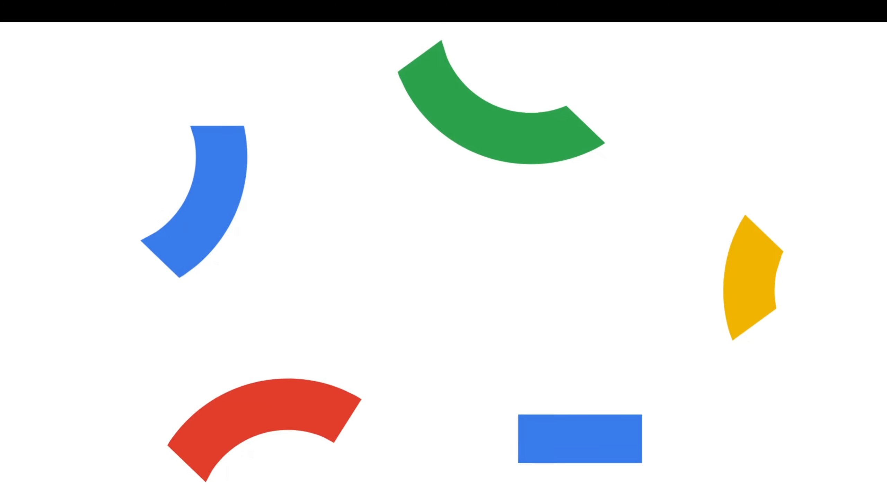